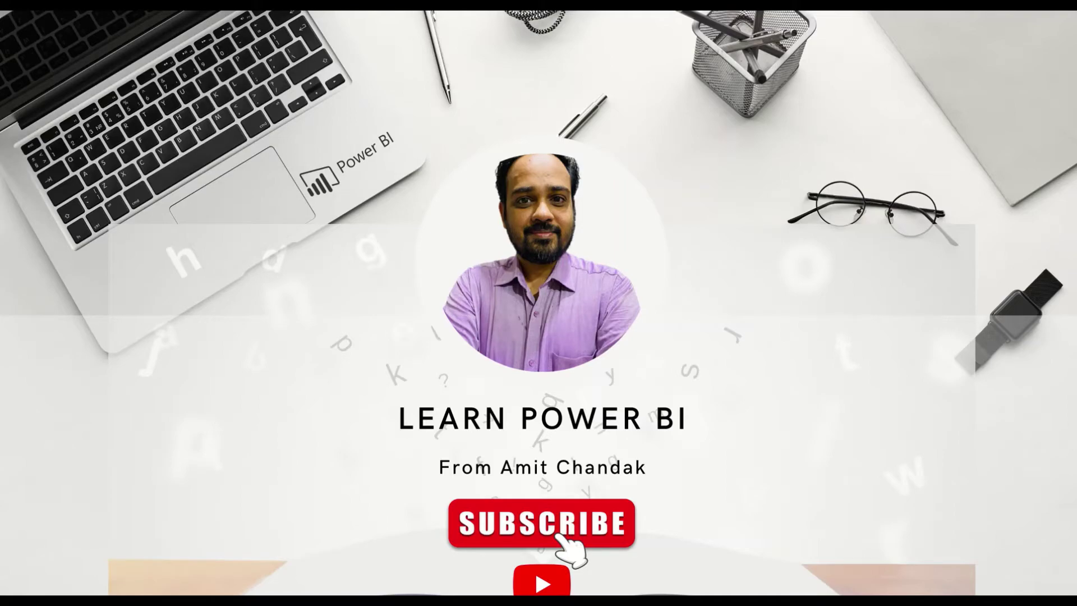
# Step: Switch to the browser's Table.AddColumn documentation page and examine the syntax arguments from table and newColumnName through columnType
pyautogui.hotkey('alt', 'Tab')
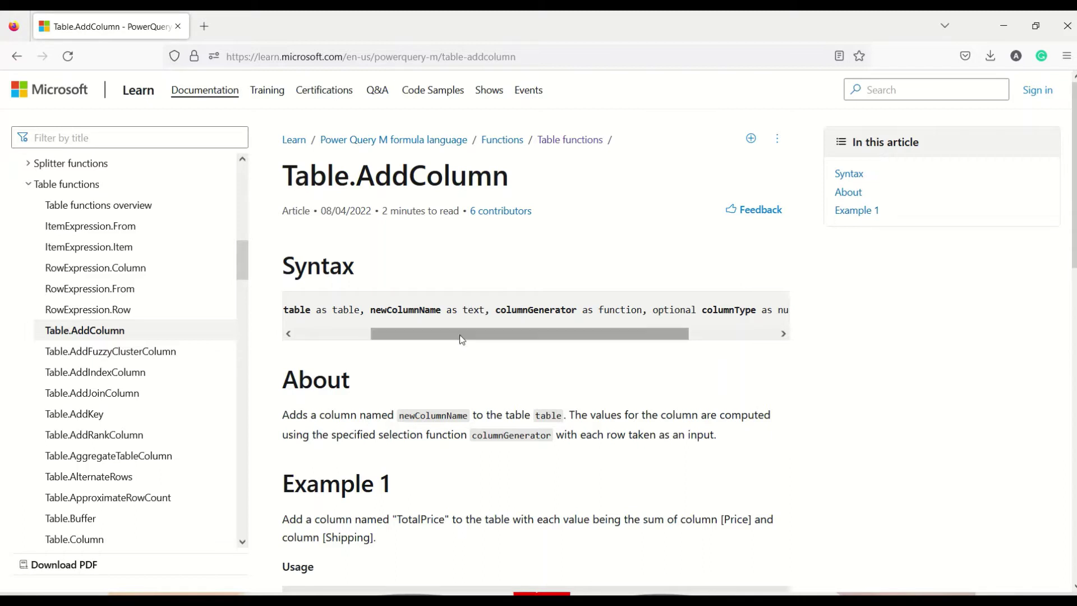
pyautogui.moveTo(461, 340); pyautogui.dragTo(361, 335)
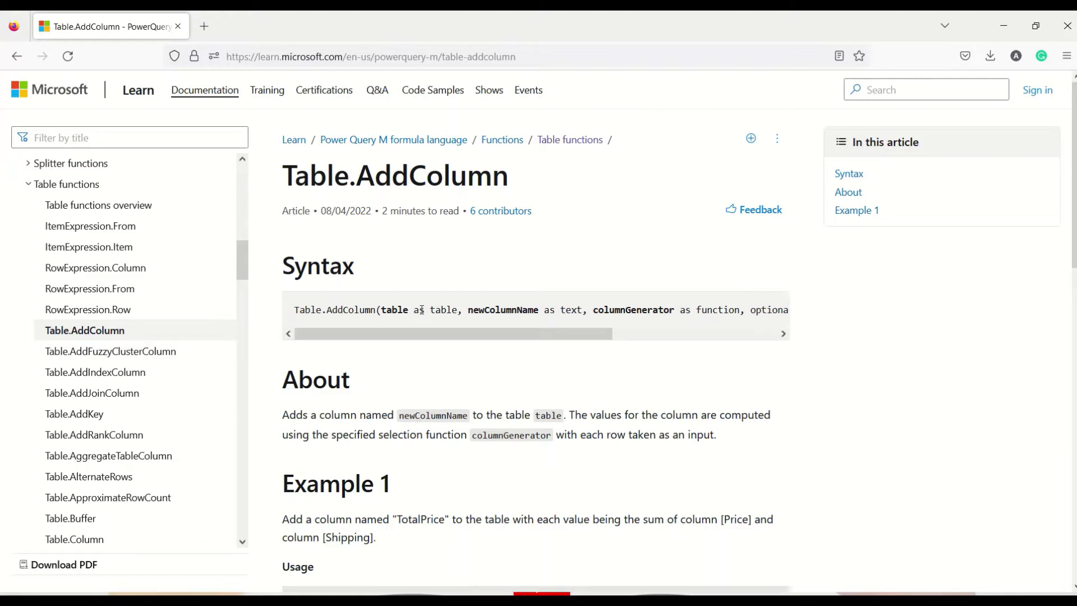
pyautogui.doubleClick(317, 310)
pyautogui.click(346, 308)
pyautogui.doubleClick(346, 309)
pyautogui.moveTo(381, 310); pyautogui.dragTo(459, 309)
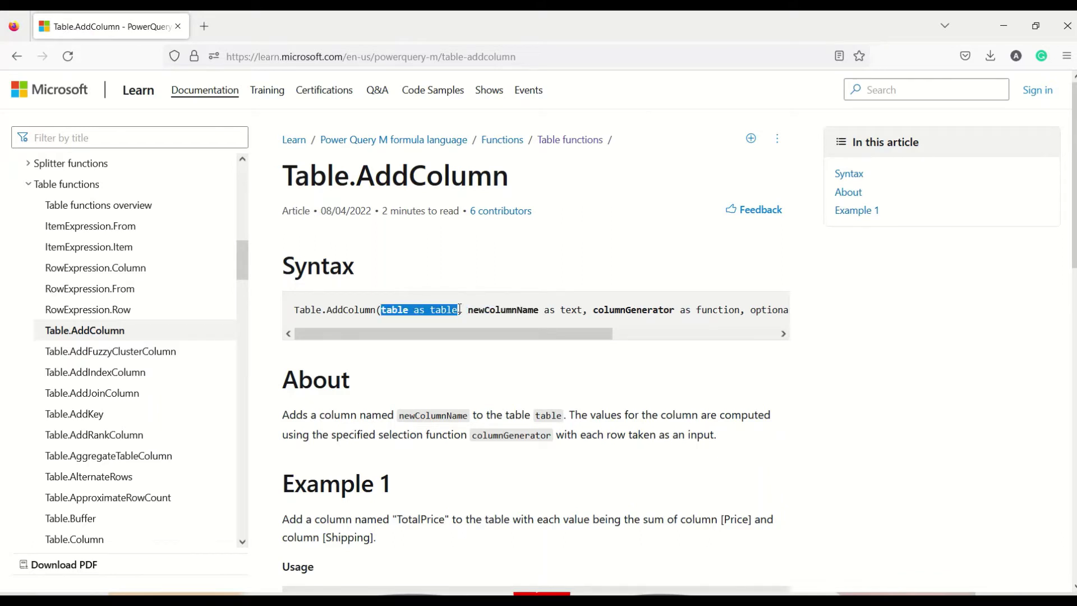
pyautogui.doubleClick(488, 312)
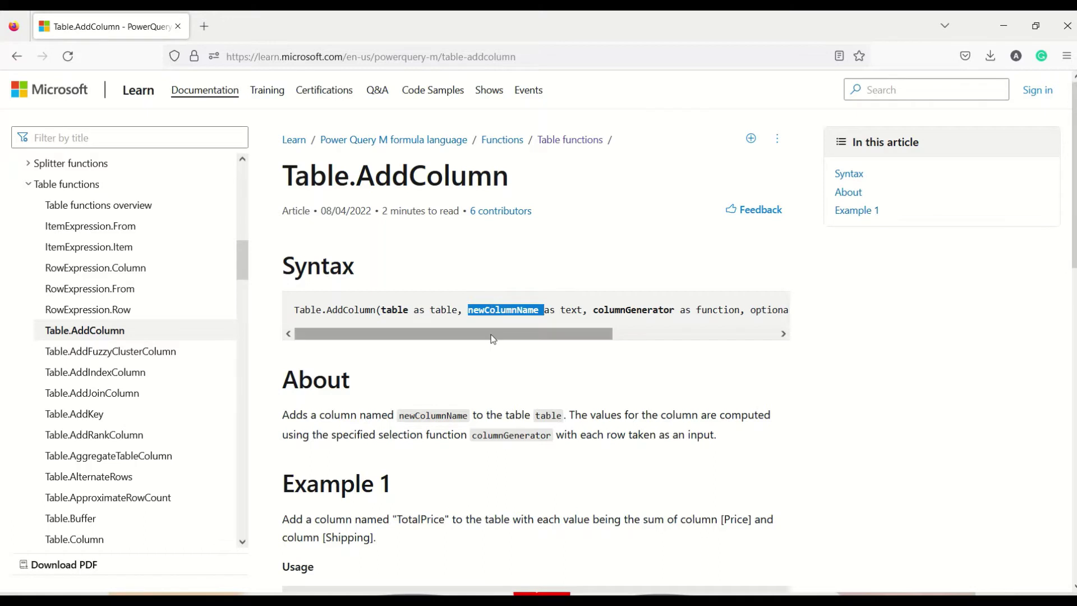
pyautogui.moveTo(492, 339); pyautogui.dragTo(678, 338)
pyautogui.tripleClick(509, 310)
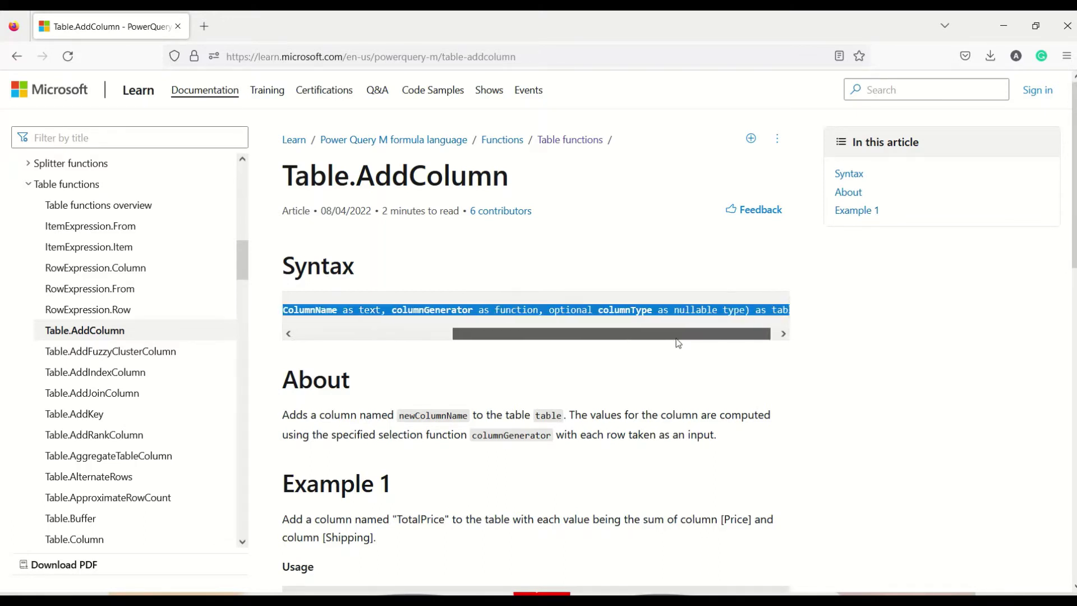
pyautogui.doubleClick(633, 312)
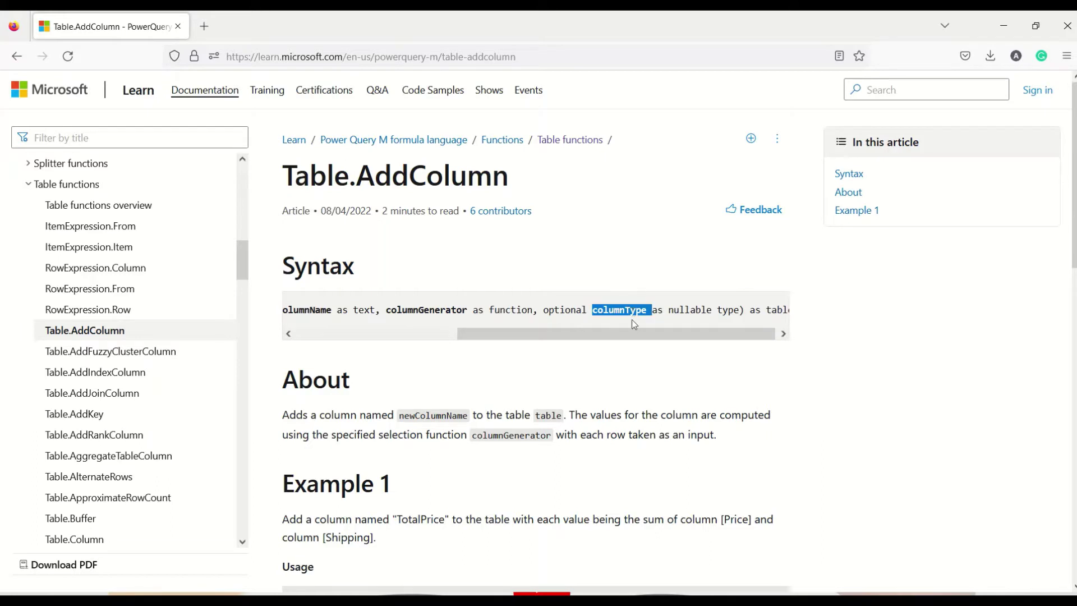
pyautogui.click(648, 293)
# Step: Examine the Example 1 usage code: the Table.FromRecords input, the "TotalPrice" column name and the each [Price] + [Shipping] expression
pyautogui.scroll(-2, 649, 294)
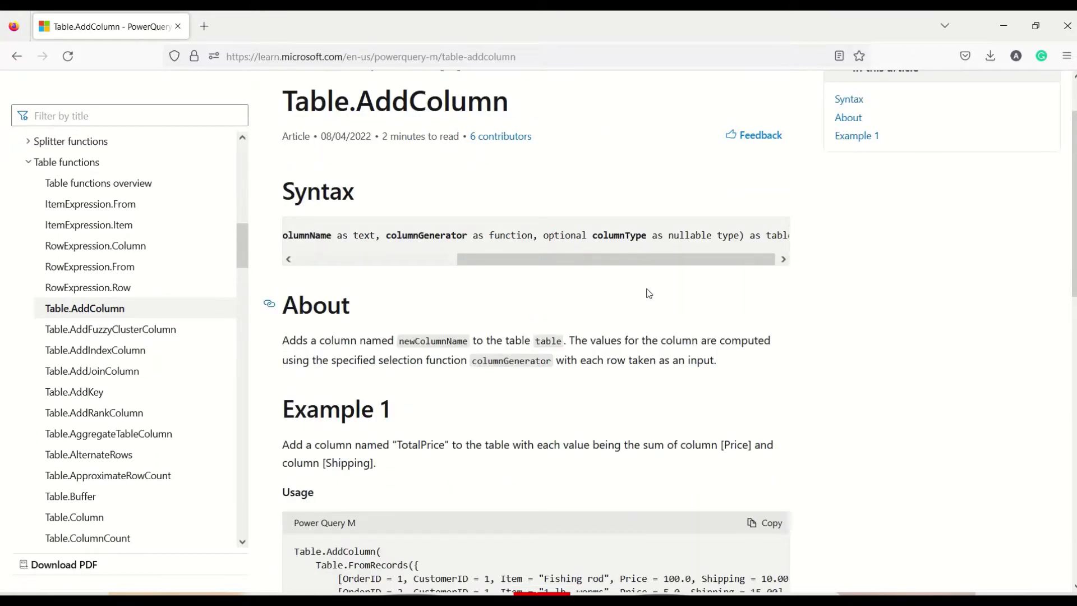
pyautogui.scroll(-4, 649, 293)
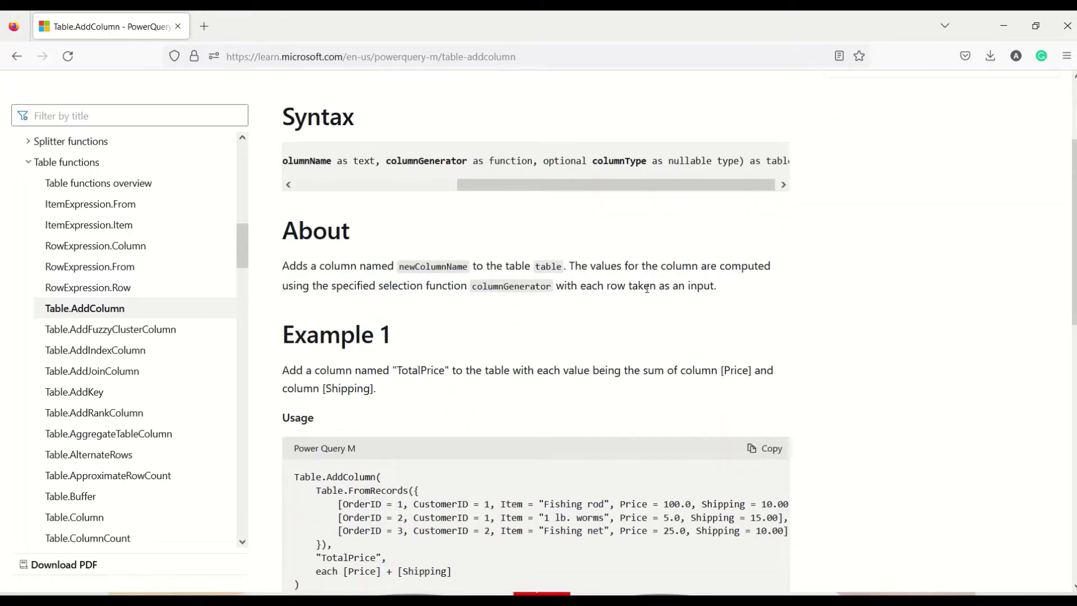
pyautogui.scroll(-1, 646, 288)
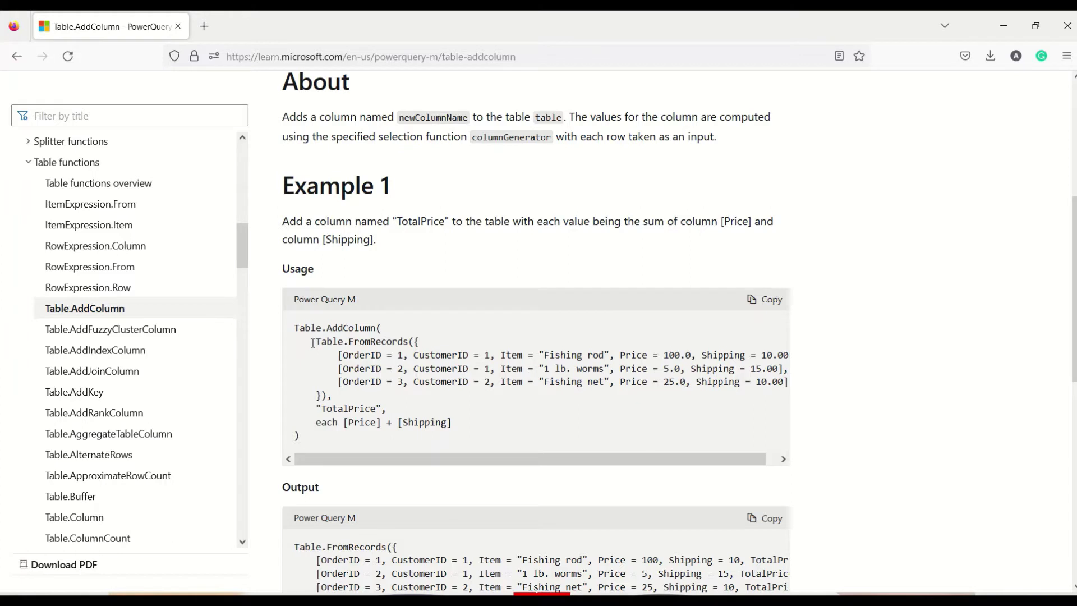
pyautogui.moveTo(310, 341); pyautogui.dragTo(355, 396)
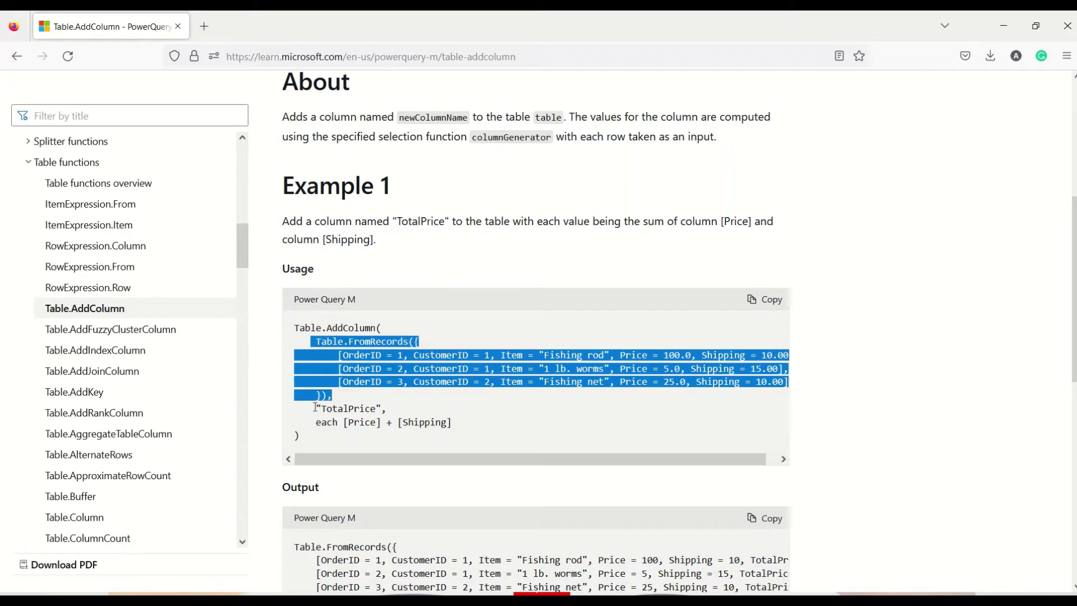
pyautogui.moveTo(317, 409); pyautogui.dragTo(387, 408)
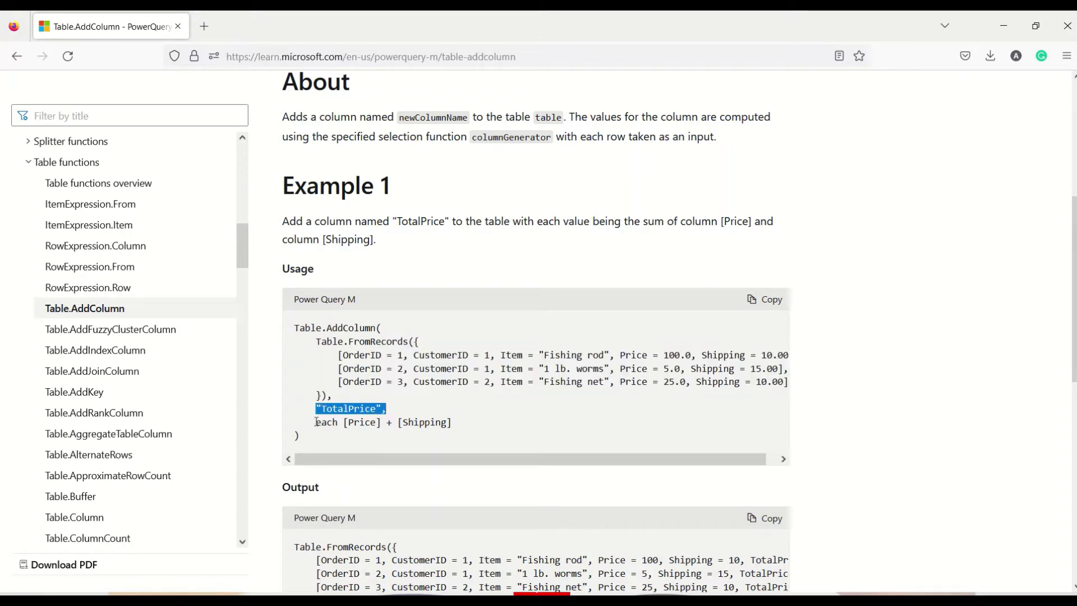
pyautogui.moveTo(316, 422); pyautogui.dragTo(334, 421)
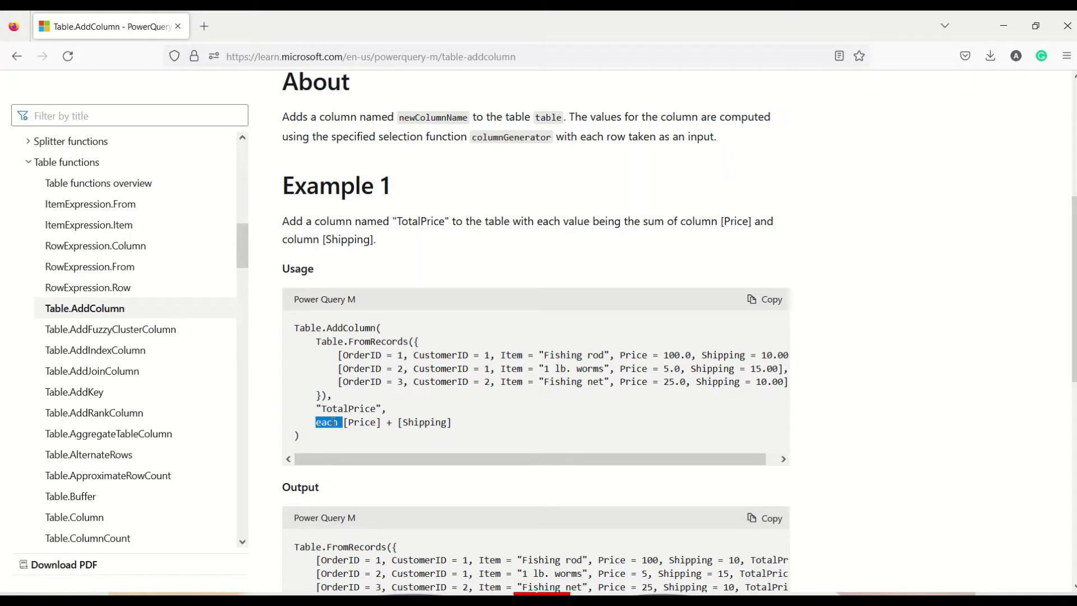
pyautogui.doubleClick(360, 422)
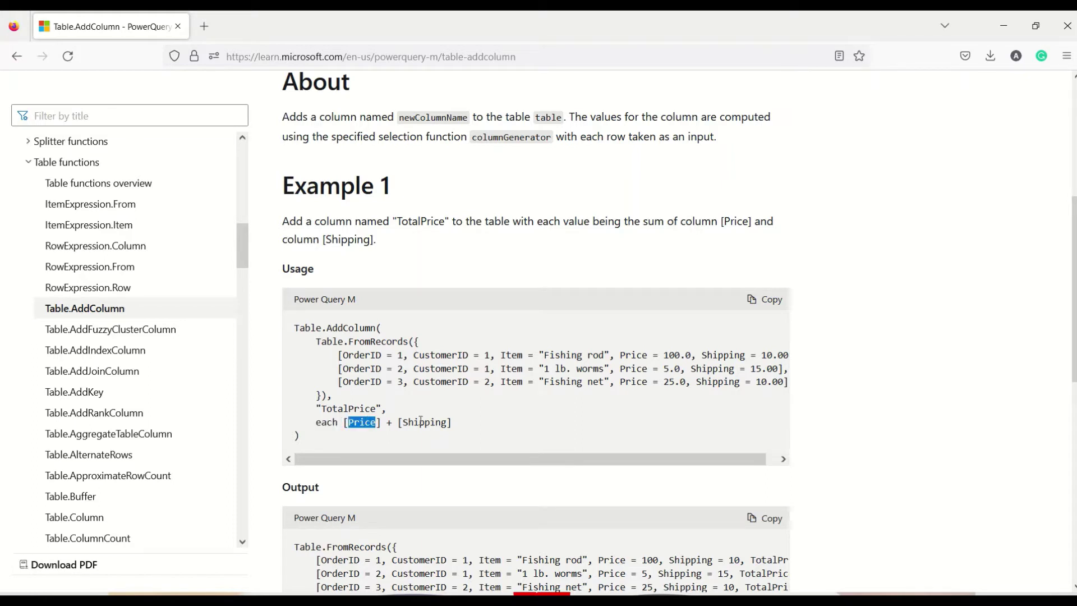
pyautogui.doubleClick(420, 422)
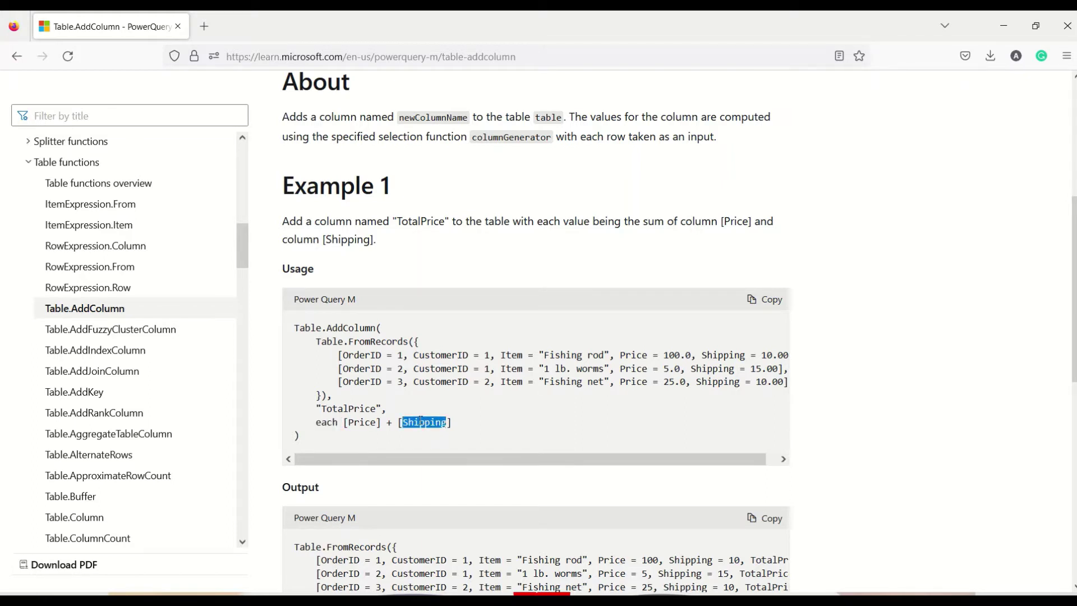
# Step: Examine the full output records of Example 1, including the TotalPrice field, and return to the article's Syntax section
pyautogui.scroll(-2, 421, 404)
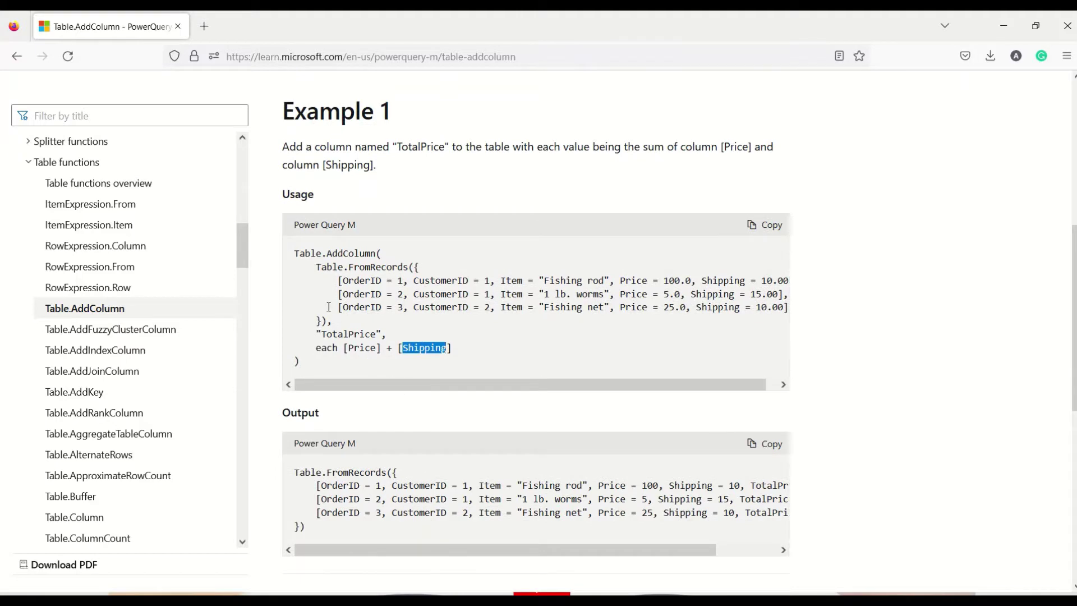
pyautogui.scroll(-1, 331, 310)
pyautogui.scroll(-1, 331, 309)
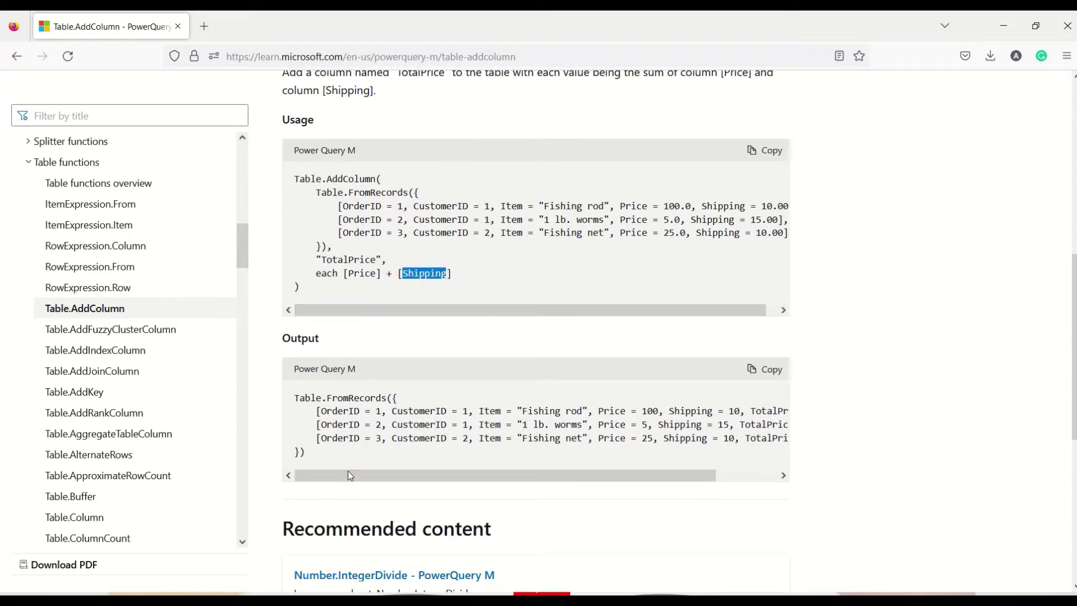
pyautogui.moveTo(381, 476); pyautogui.dragTo(453, 477)
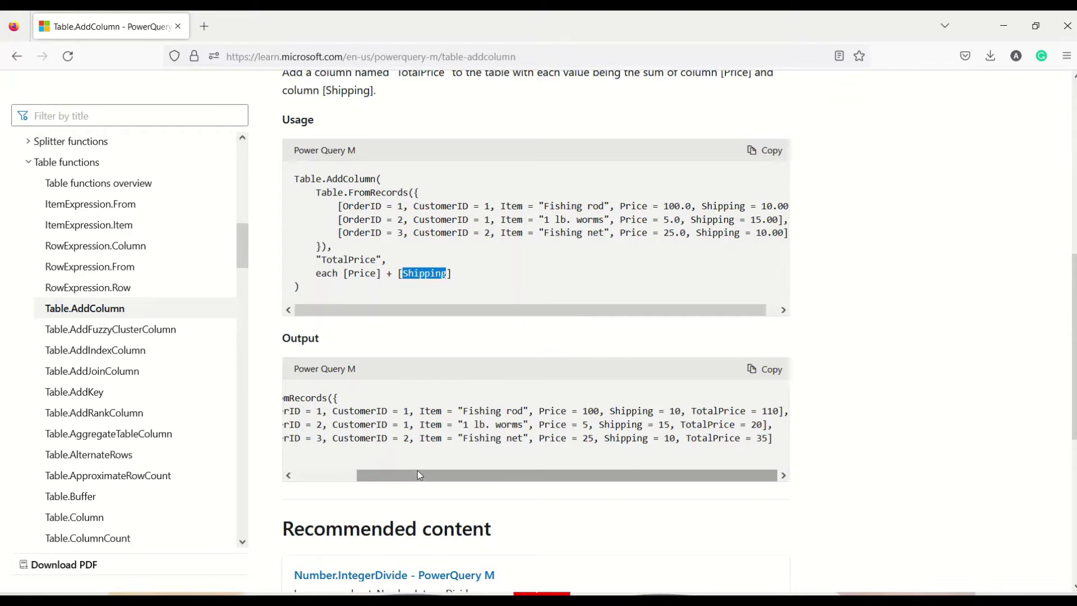
pyautogui.moveTo(417, 471); pyautogui.dragTo(342, 475)
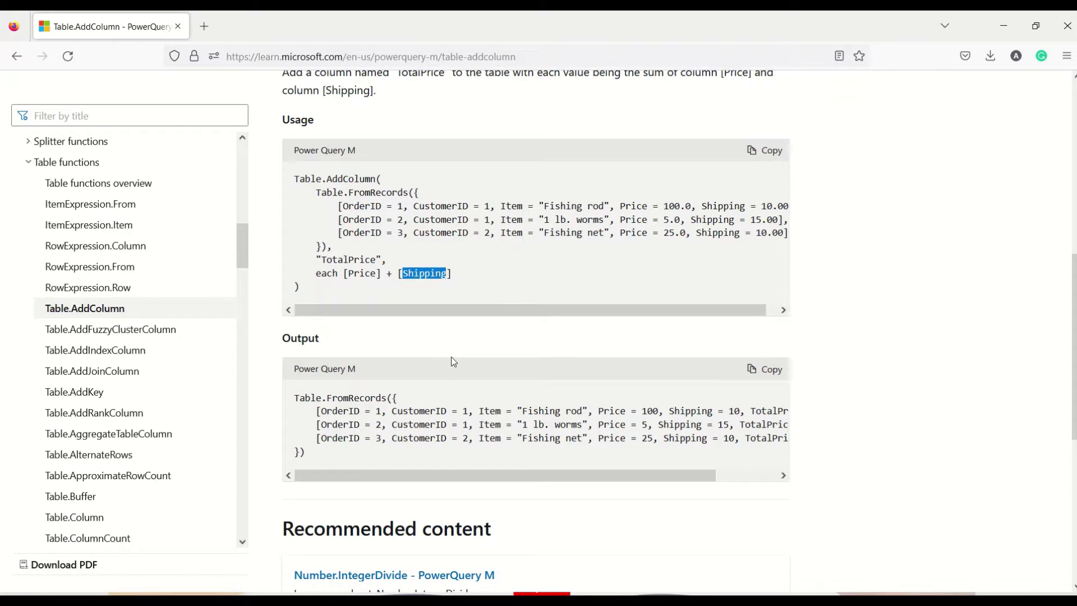
pyautogui.scroll(4, 468, 358)
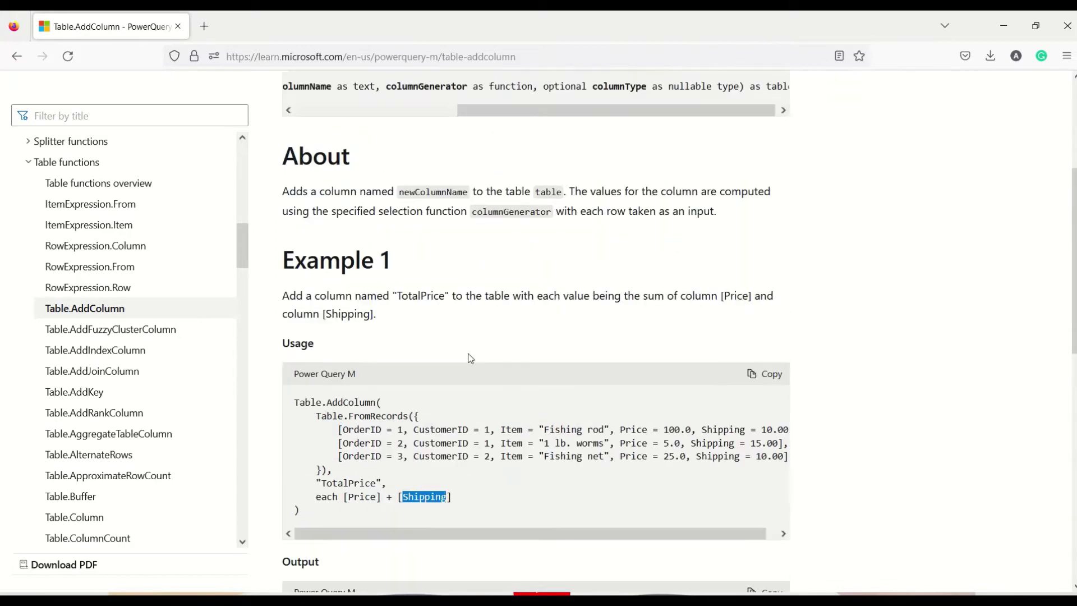
pyautogui.scroll(3, 471, 358)
pyautogui.scroll(2, 469, 353)
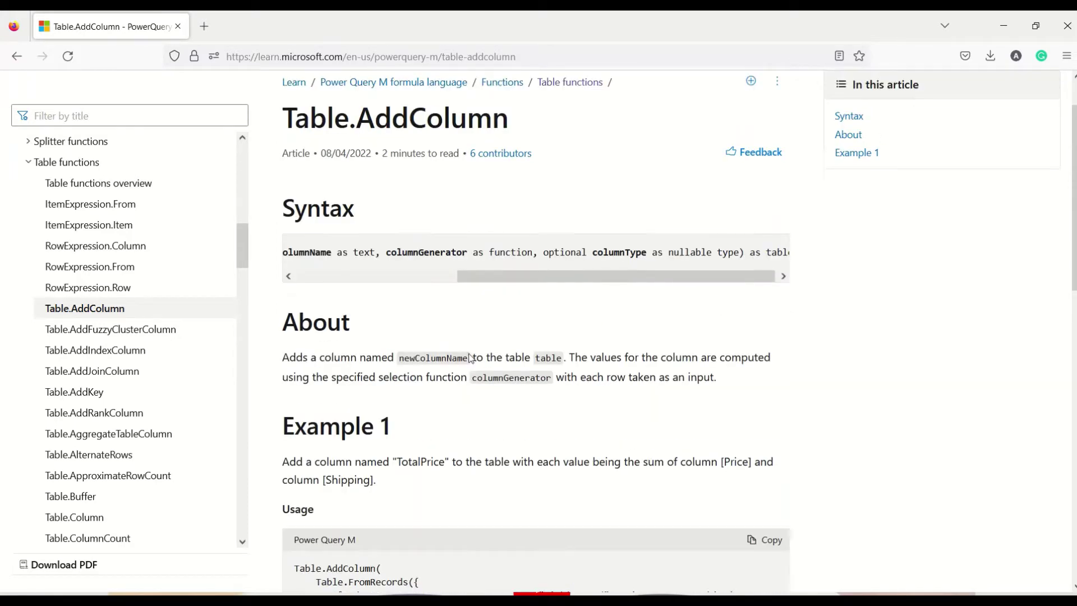
# Step: Switch to Power BI Desktop and open the Power Query Editor to transform the report's data
pyautogui.hotkey('alt', 'Tab')
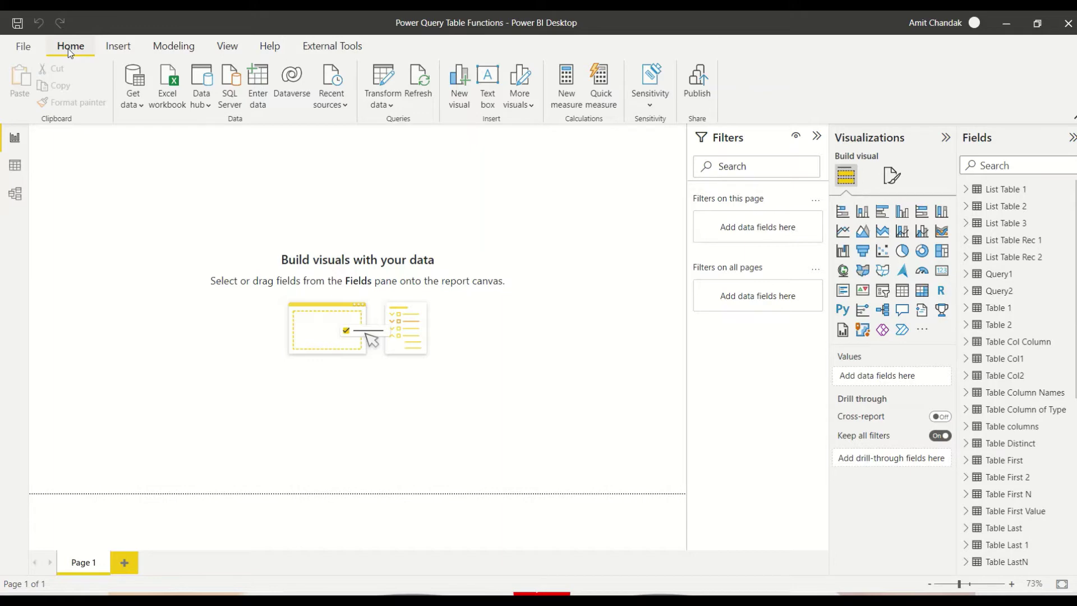
pyautogui.click(386, 108)
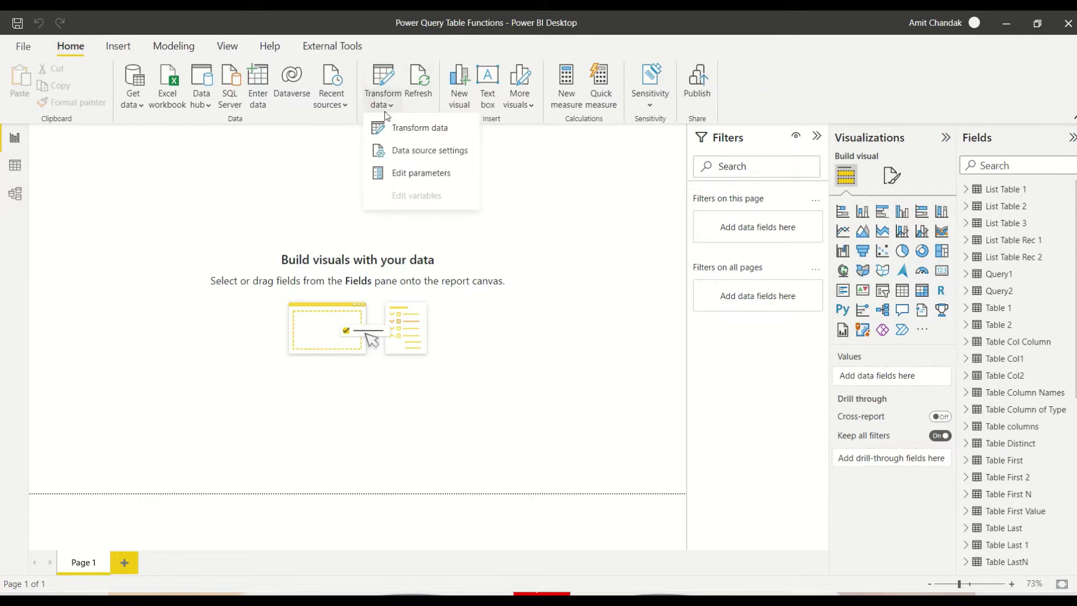
pyautogui.click(394, 128)
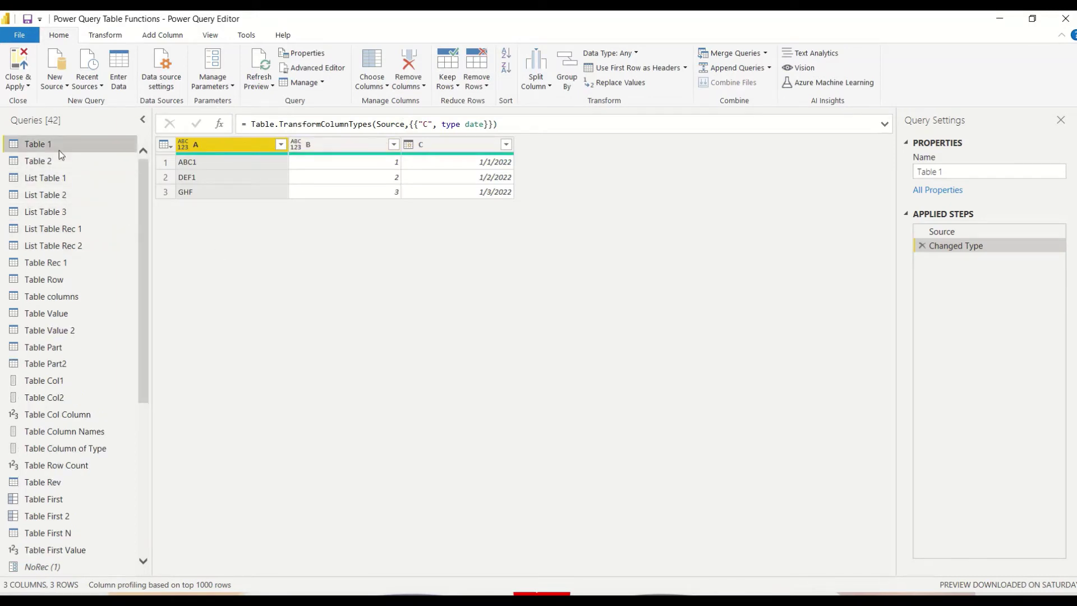
# Step: Preview the Table 2 query, and open the Table 1 query's code in the Advanced Editor
pyautogui.click(81, 168)
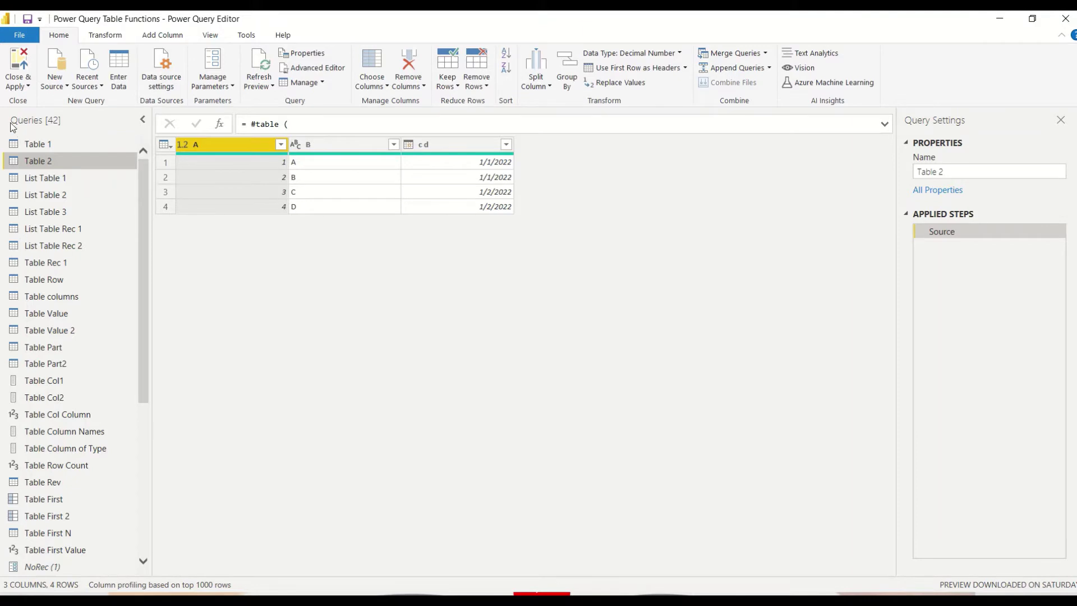
pyautogui.click(37, 146)
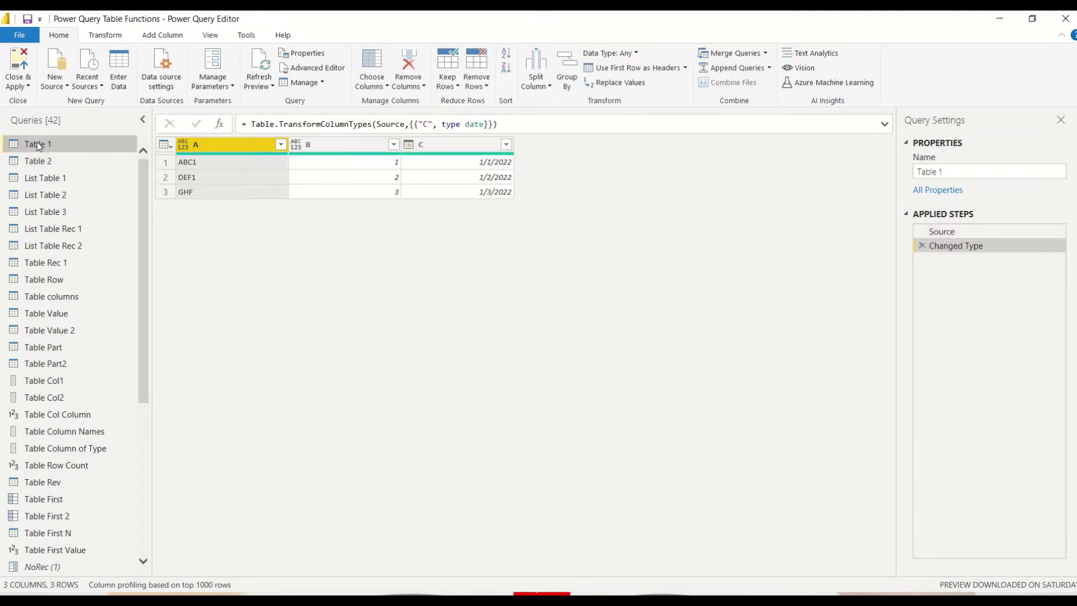
pyautogui.rightClick(38, 146)
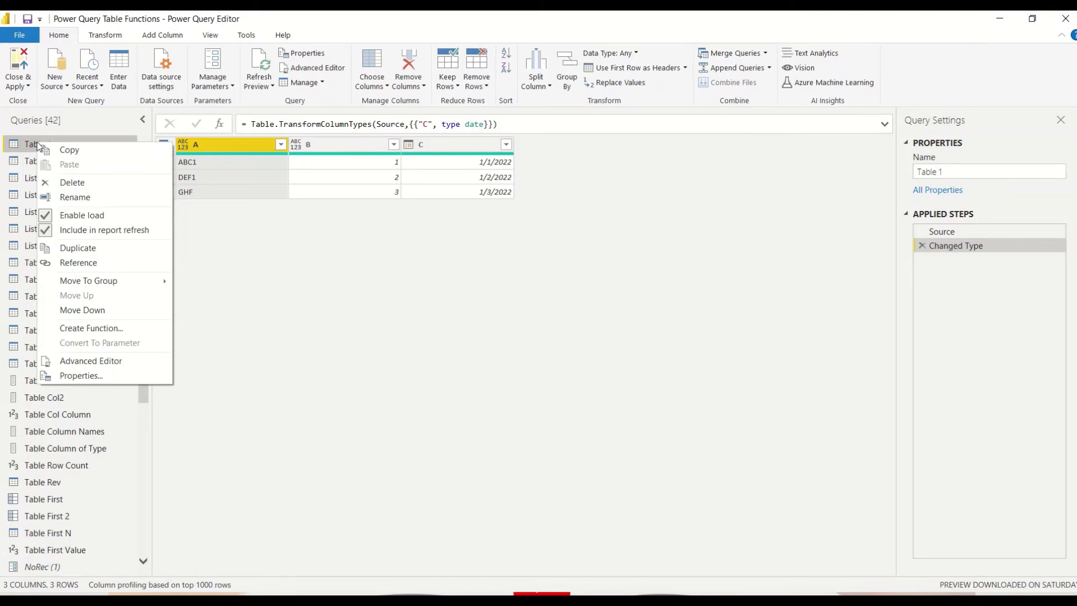
pyautogui.click(87, 360)
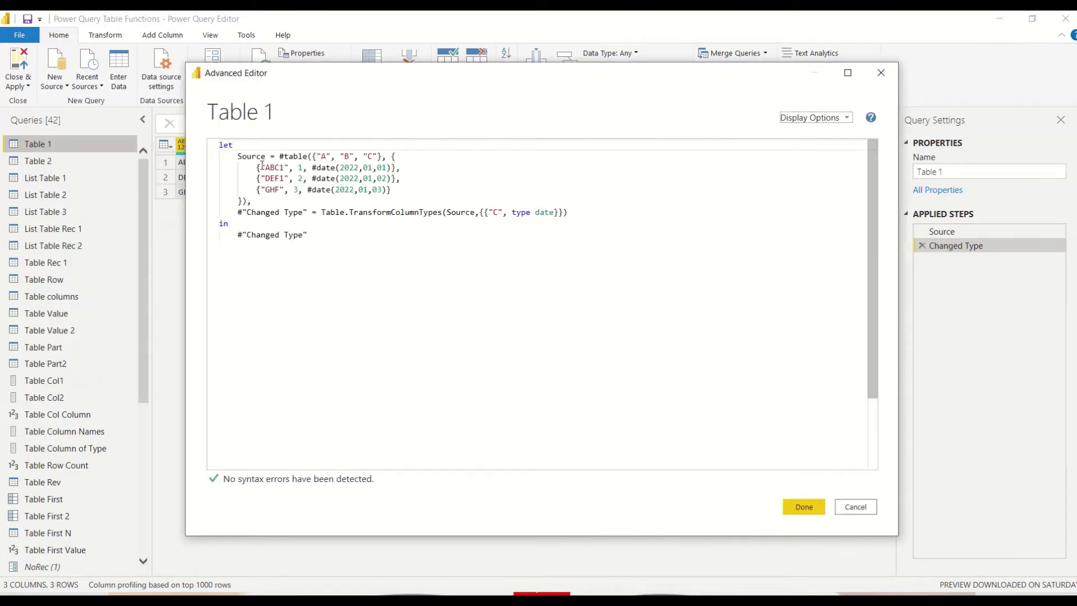
# Step: Examine how Table 1's code defines the Source and Changed Type steps, its Table.TransformColumnTypes call and the returned step
pyautogui.doubleClick(251, 156)
pyautogui.moveTo(230, 216); pyautogui.dragTo(307, 213)
pyautogui.tripleClick(279, 236)
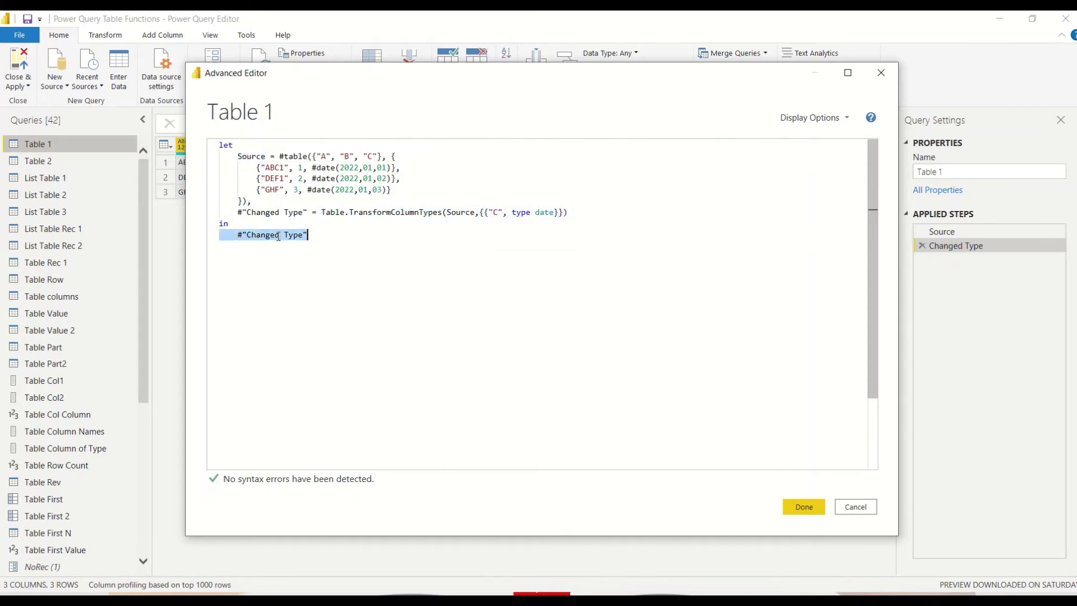
pyautogui.doubleClick(250, 157)
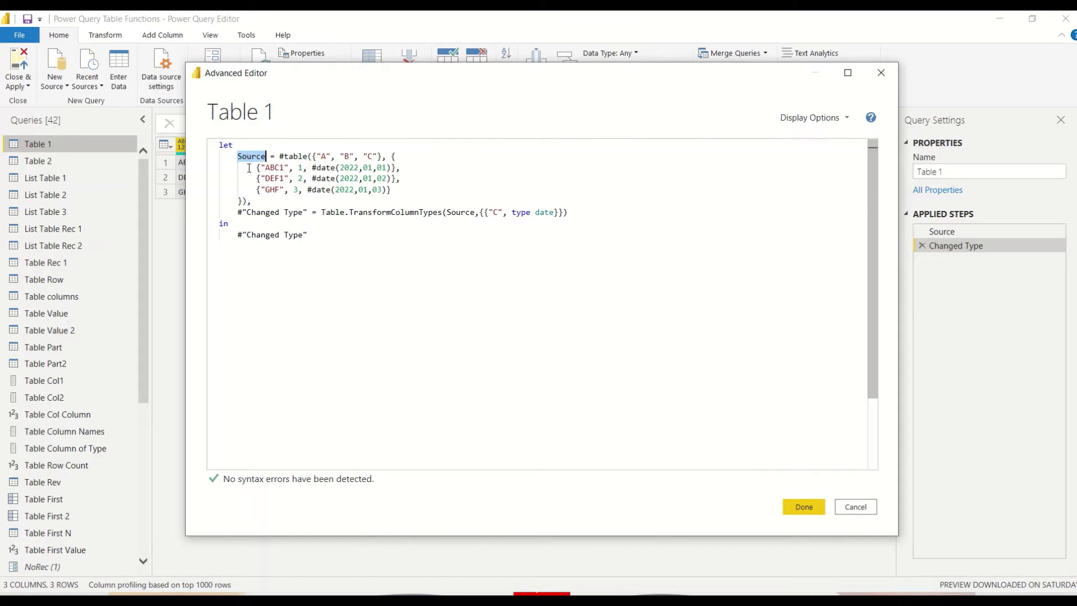
pyautogui.moveTo(236, 213); pyautogui.dragTo(310, 215)
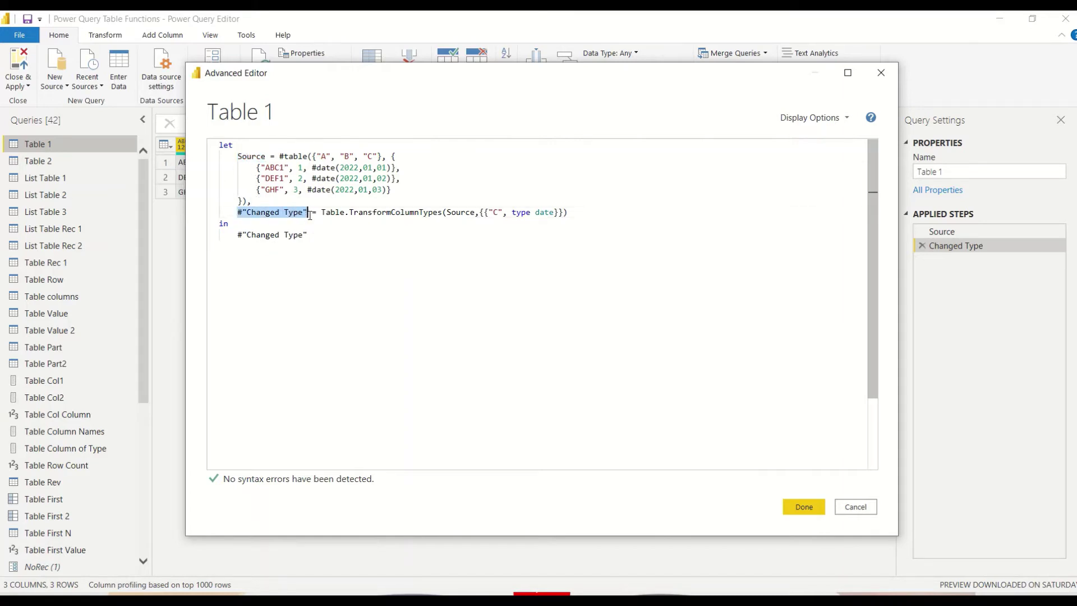
pyautogui.doubleClick(334, 213)
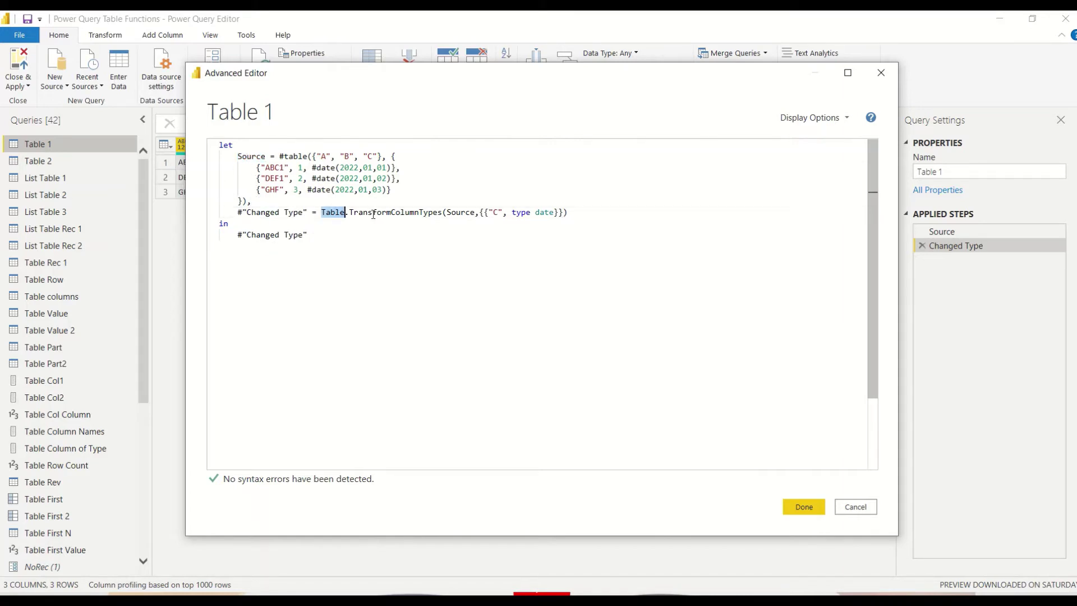
pyautogui.doubleClick(373, 213)
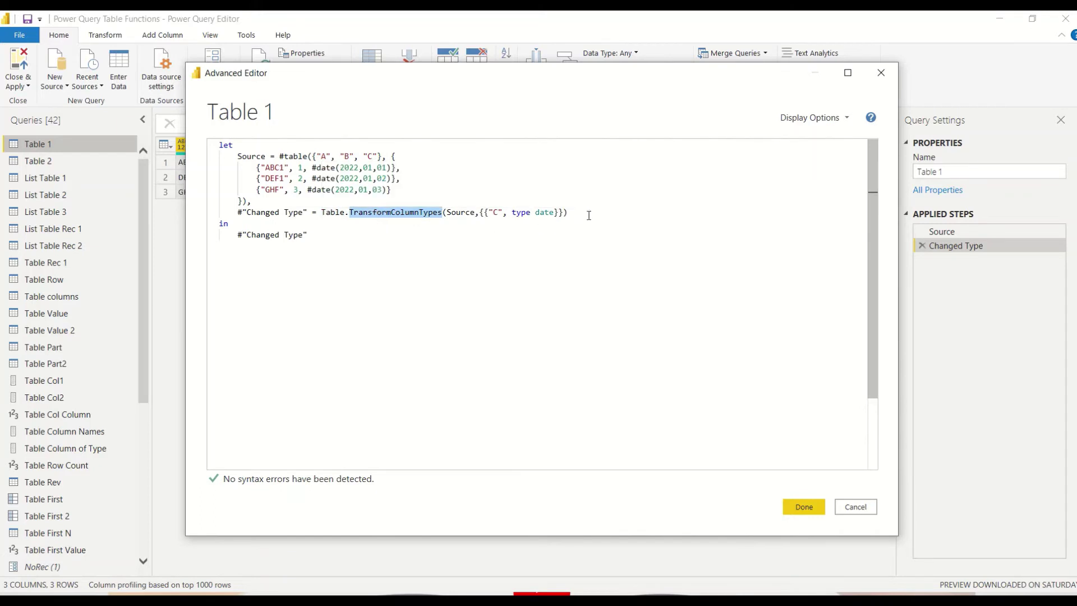
pyautogui.moveTo(224, 234); pyautogui.dragTo(336, 236)
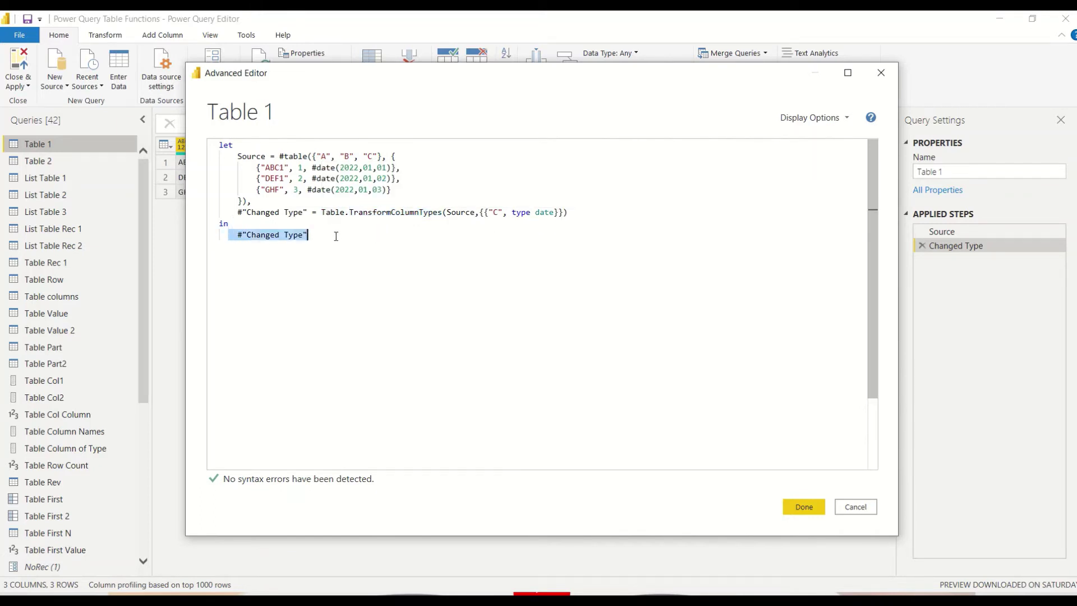
# Step: Add a new step _Add_New_Column after the Changed Type line, defined with the Table.AddColumn function
pyautogui.click(577, 216)
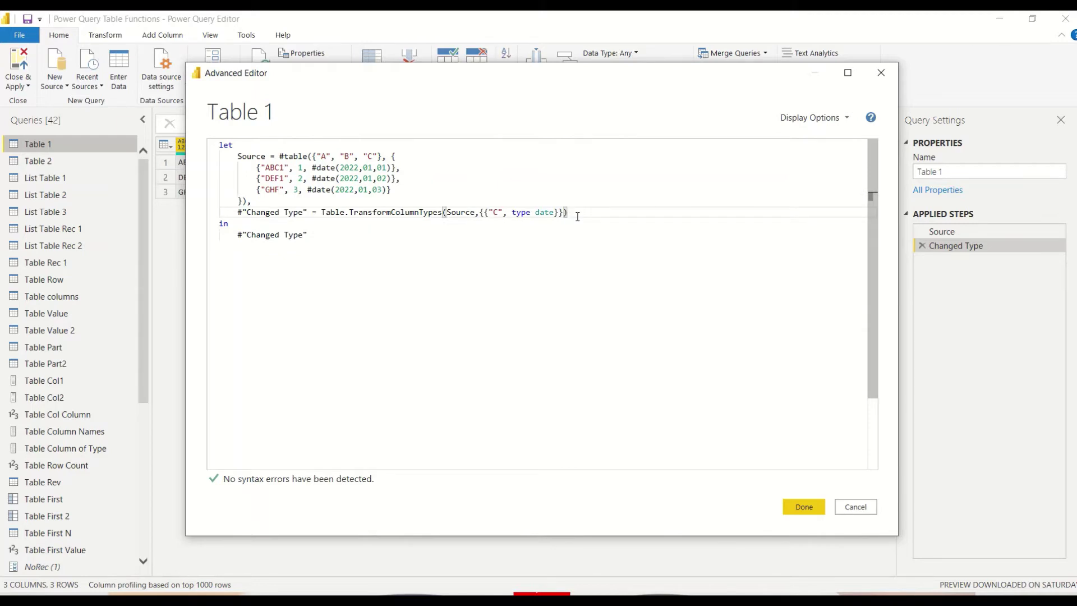
pyautogui.write(',')
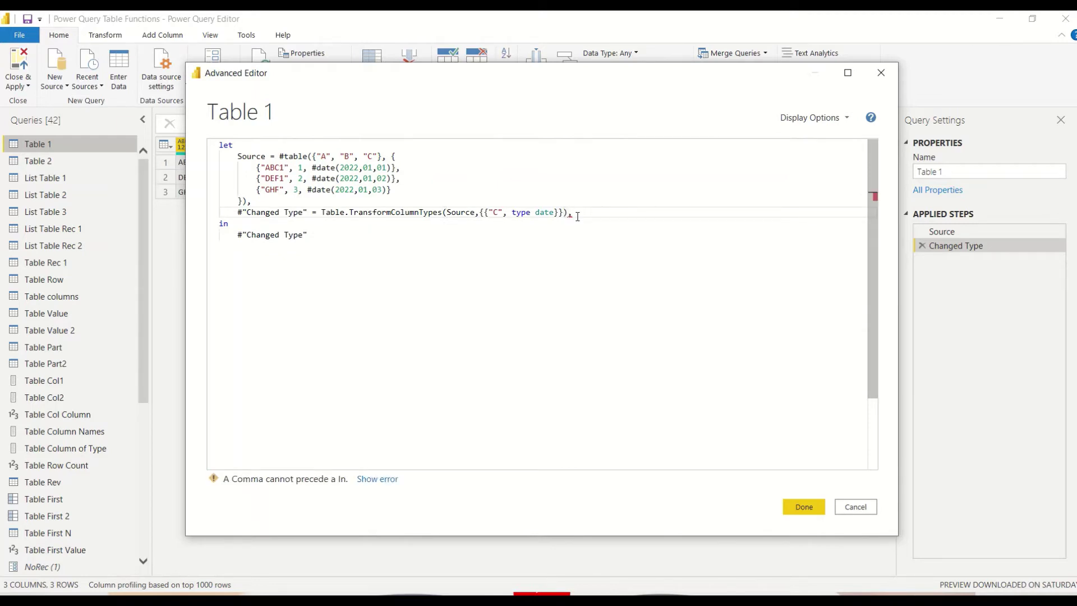
pyautogui.press('Return')
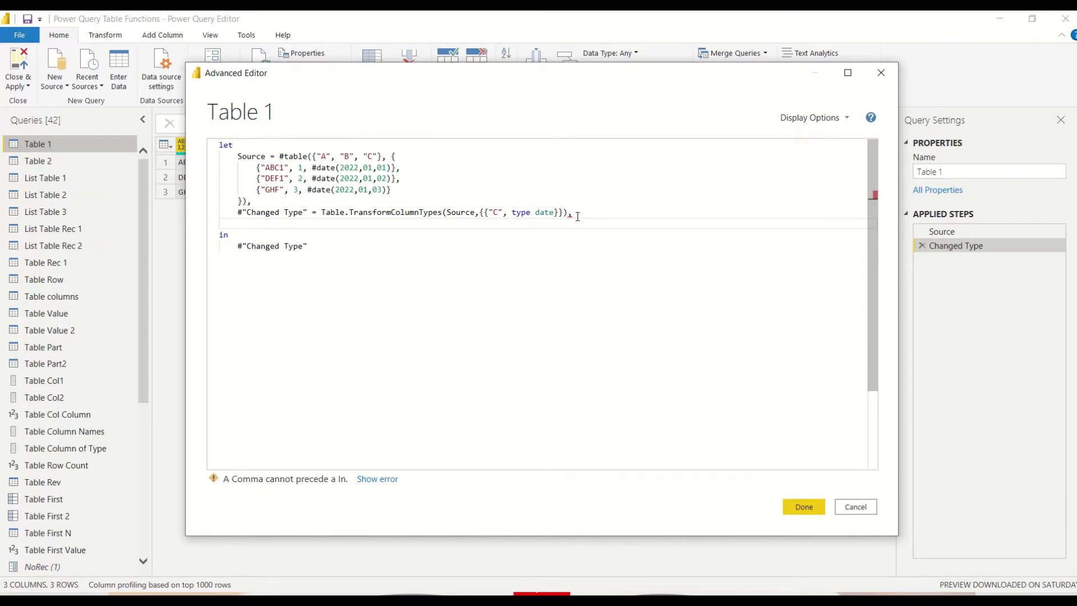
pyautogui.write('_')
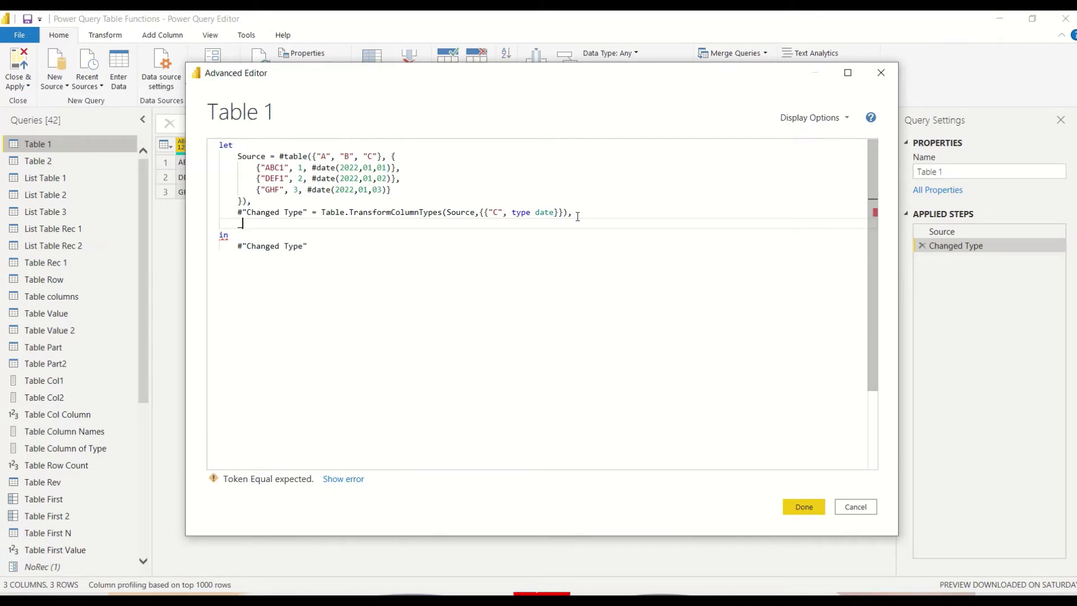
pyautogui.write('Add_New_cColumn = Tab')
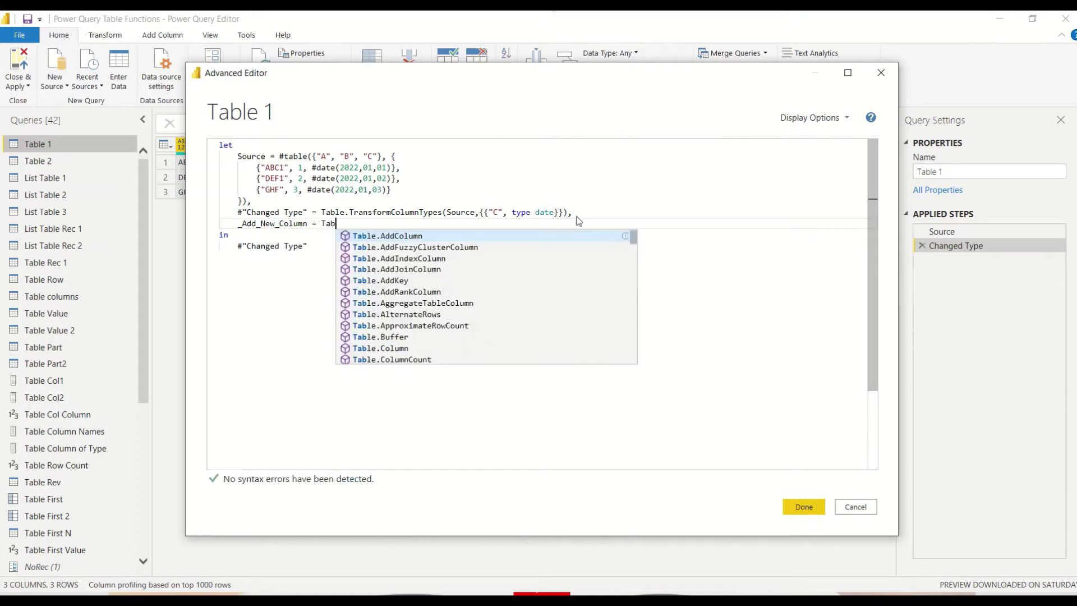
pyautogui.write('le.Add')
pyautogui.press('Tab')
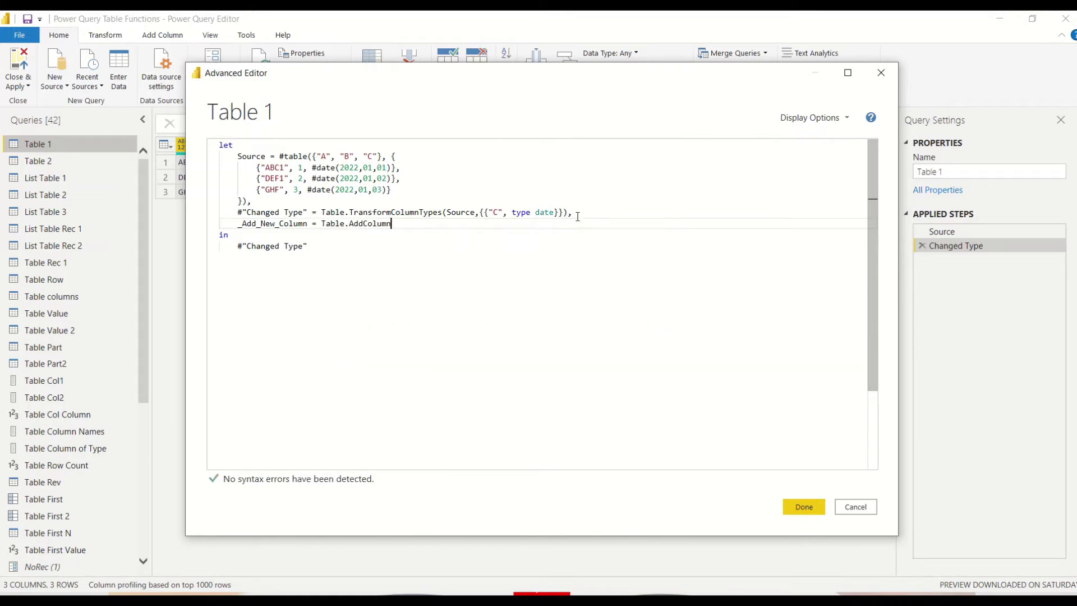
pyautogui.write('(')
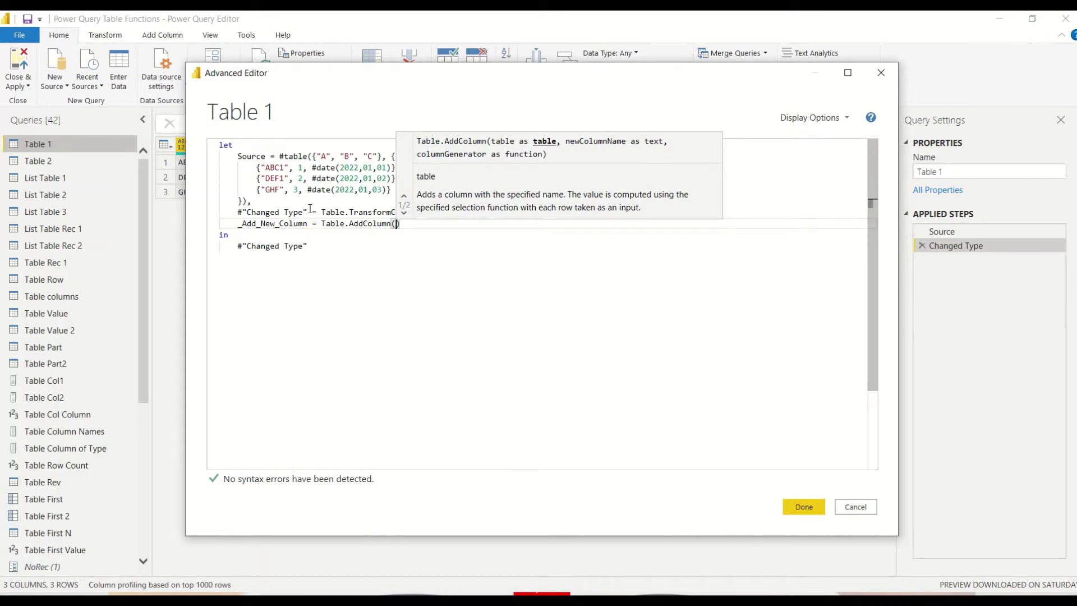
# Step: Supply #"Changed Type" as the table argument of Table.AddColumn, followed by a comma
pyautogui.moveTo(308, 211); pyautogui.dragTo(236, 212)
pyautogui.hotkey('ctrl', 'c')
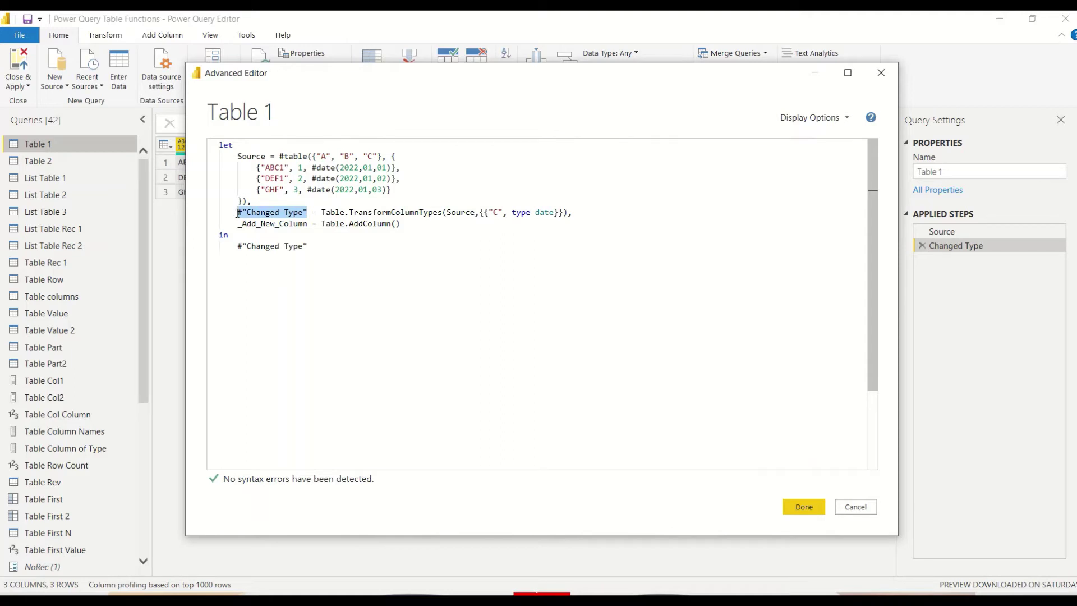
pyautogui.click(395, 224)
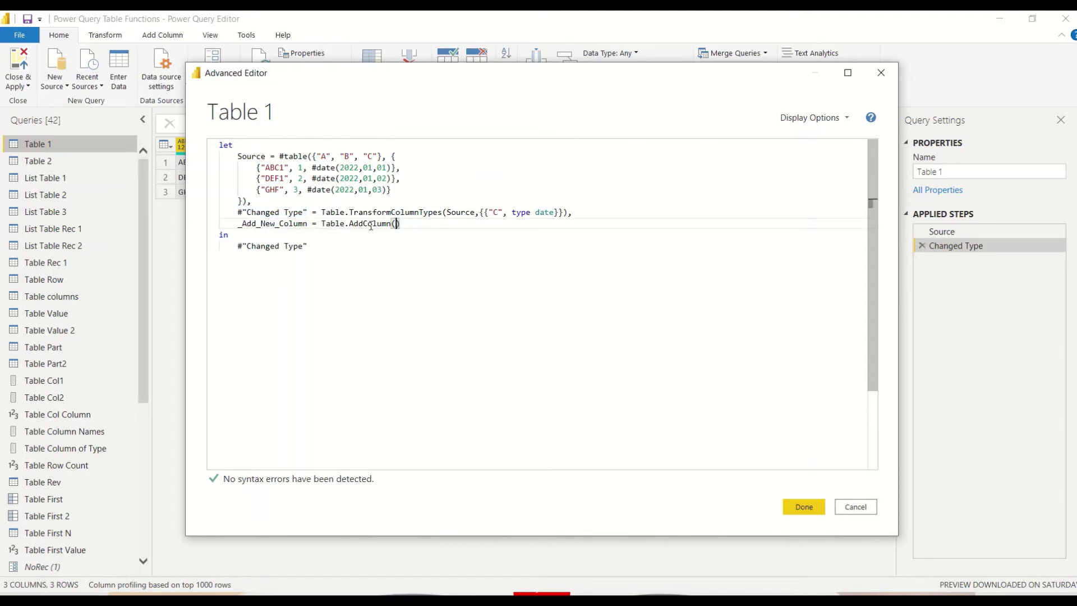
pyautogui.doubleClick(406, 212)
pyautogui.click(397, 223)
pyautogui.hotkey('ctrl', 'v')
pyautogui.write(',')
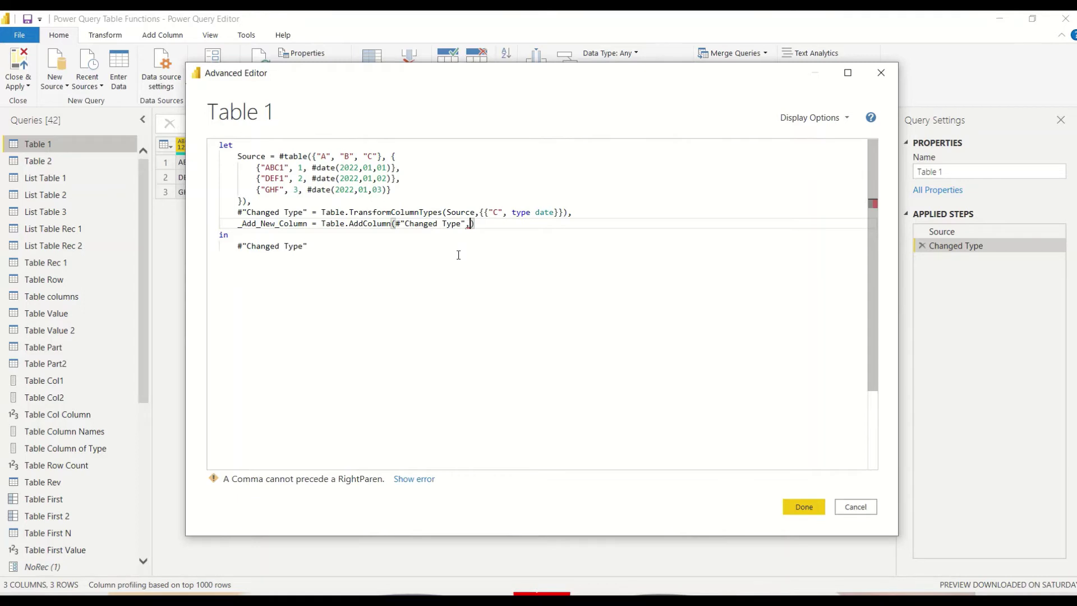
# Step: Name the new column "Addition", generate its values with each [B] +10, and apply the code to the query
pyautogui.write(' "')
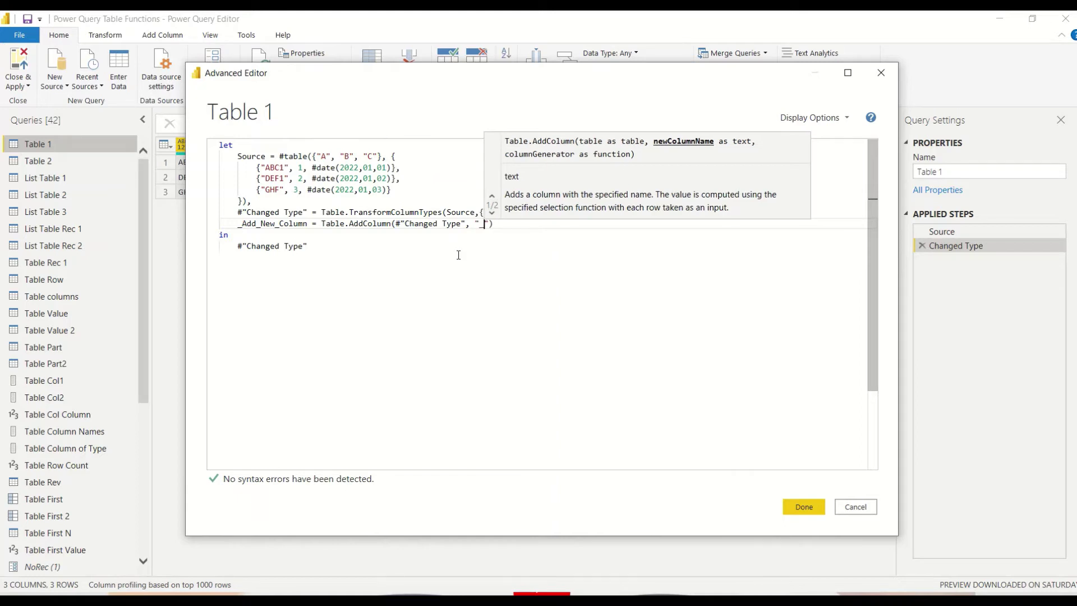
pyautogui.write('Addition')
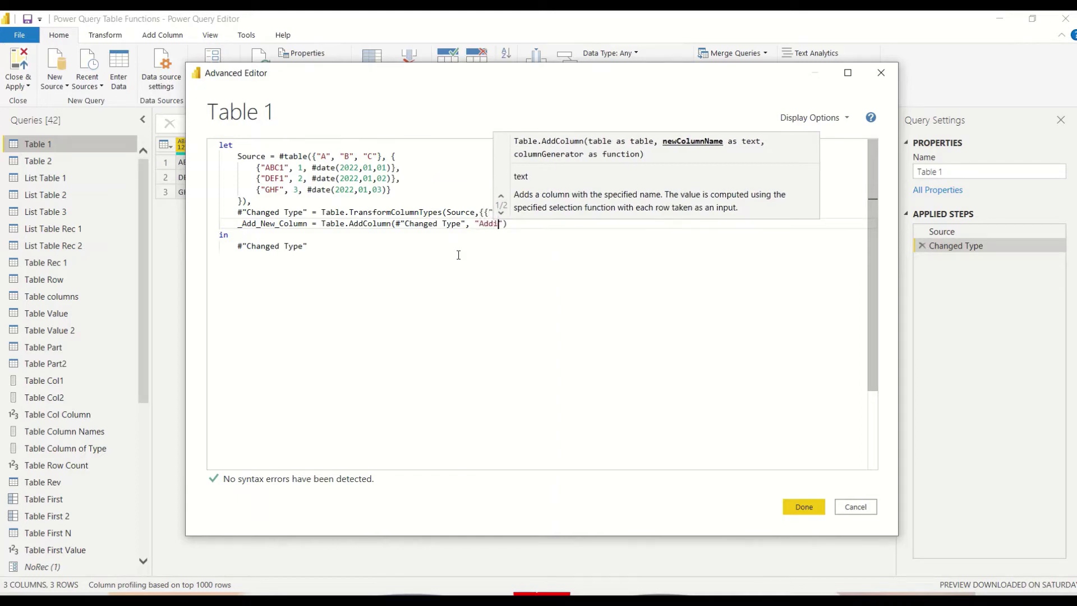
pyautogui.press('BackSpace')
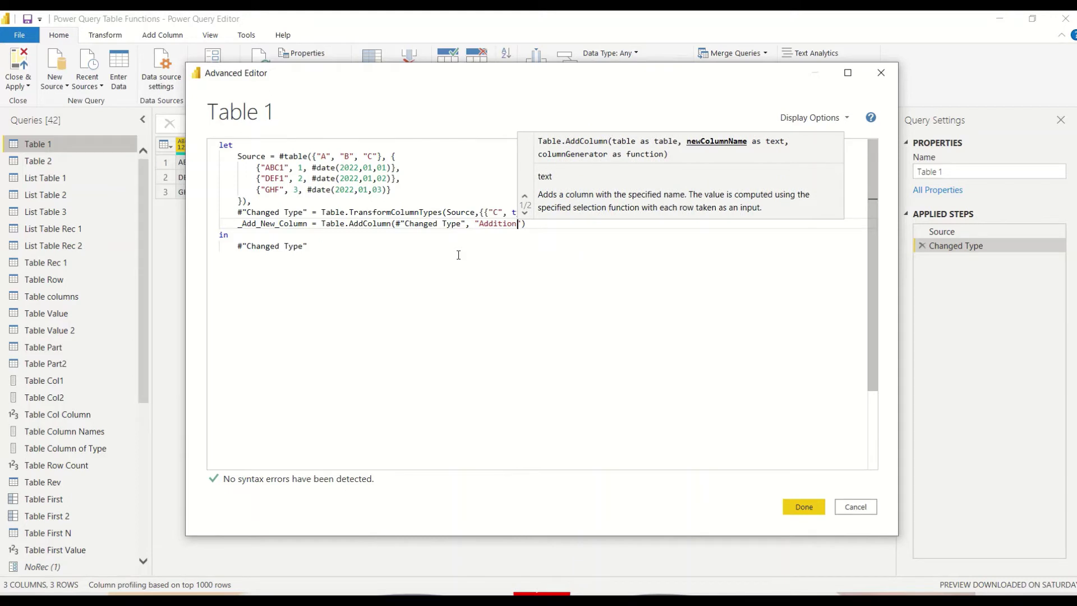
pyautogui.write('" , eac')
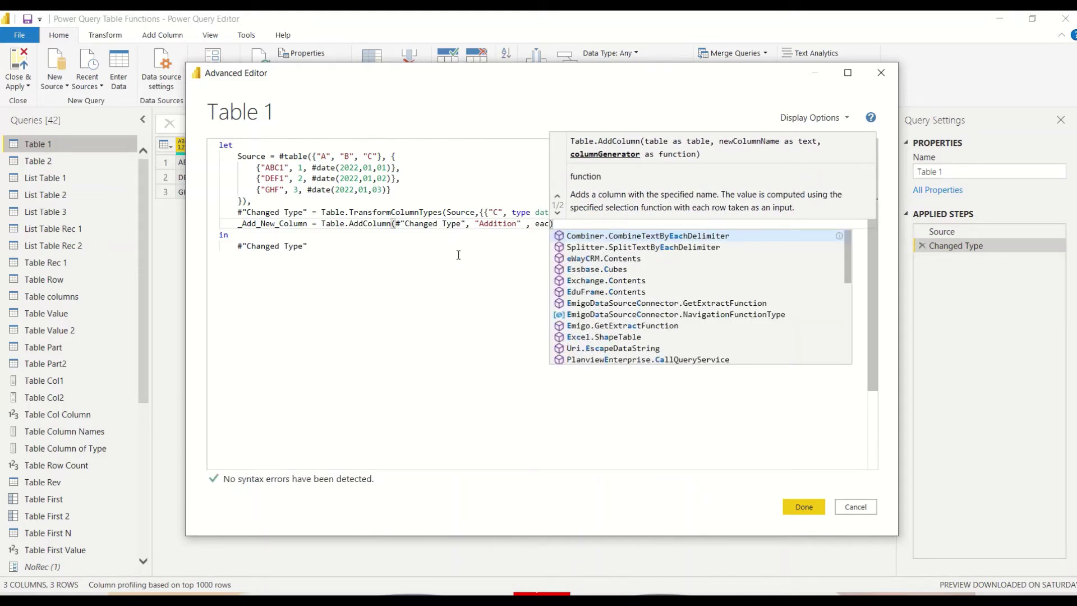
pyautogui.write('h [B')
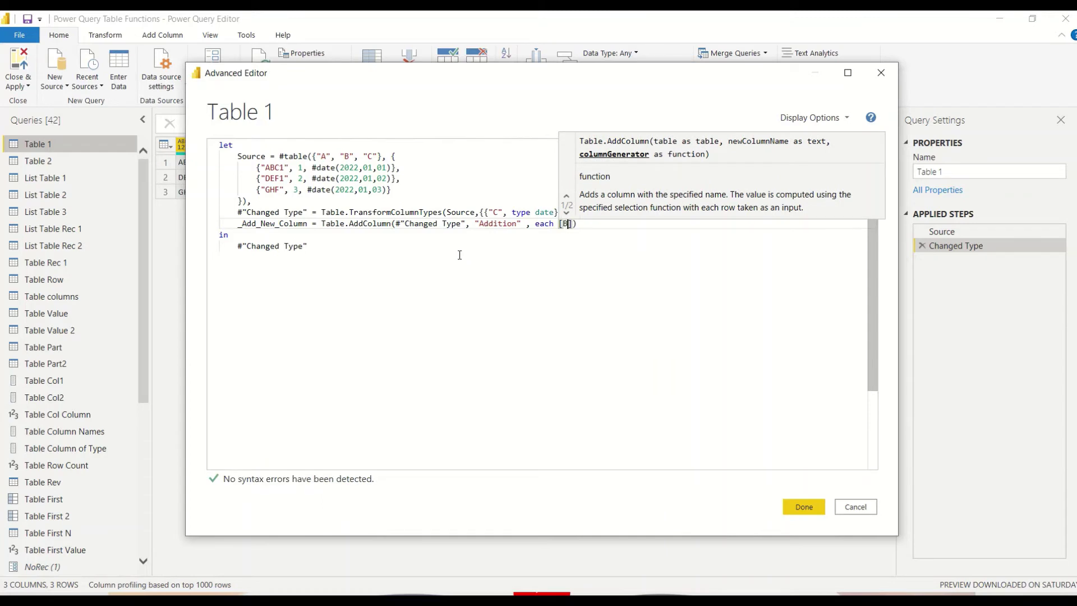
pyautogui.write('] +10')
pyautogui.click(805, 509)
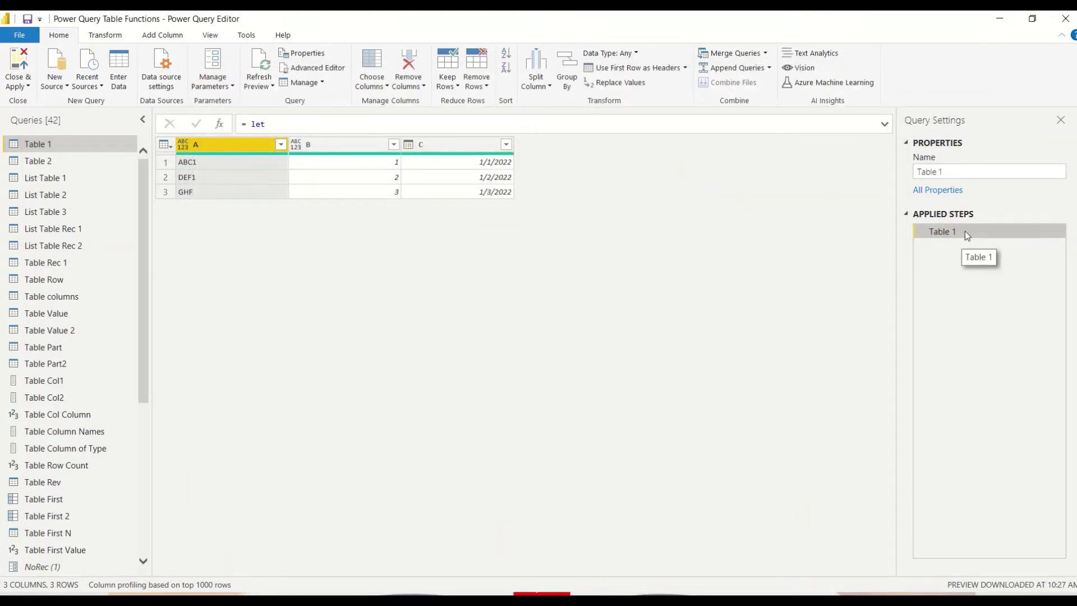
# Step: Reopen Table 1's code, replace #"Changed Type" after in with _Add_New_Column, and apply the code
pyautogui.rightClick(44, 141)
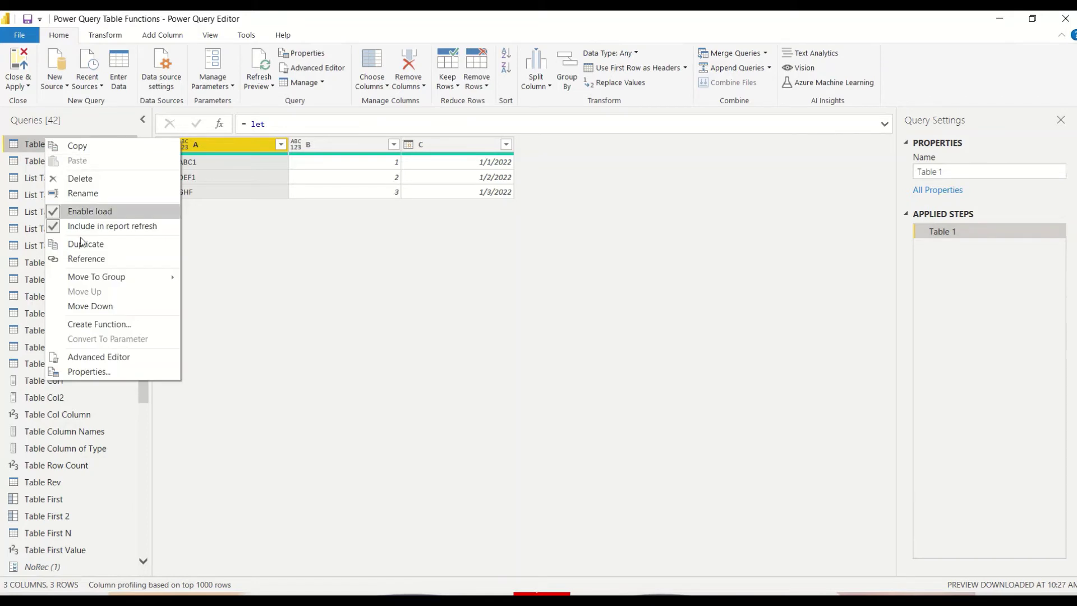
pyautogui.click(99, 356)
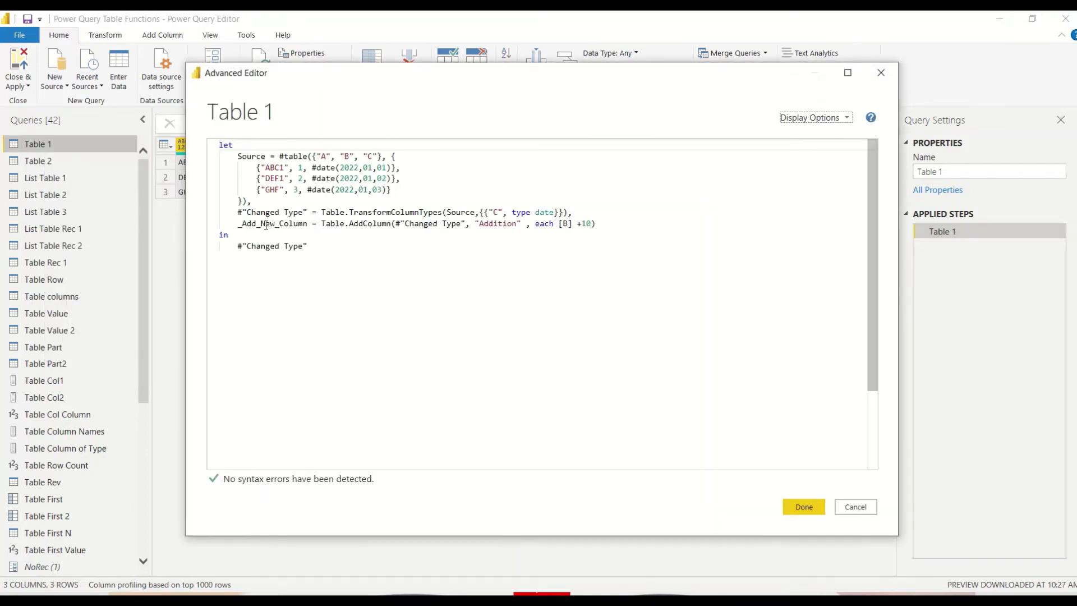
pyautogui.doubleClick(266, 226)
pyautogui.click(260, 213)
pyautogui.doubleClick(261, 213)
pyautogui.doubleClick(299, 225)
pyautogui.hotkey('ctrl', 'c')
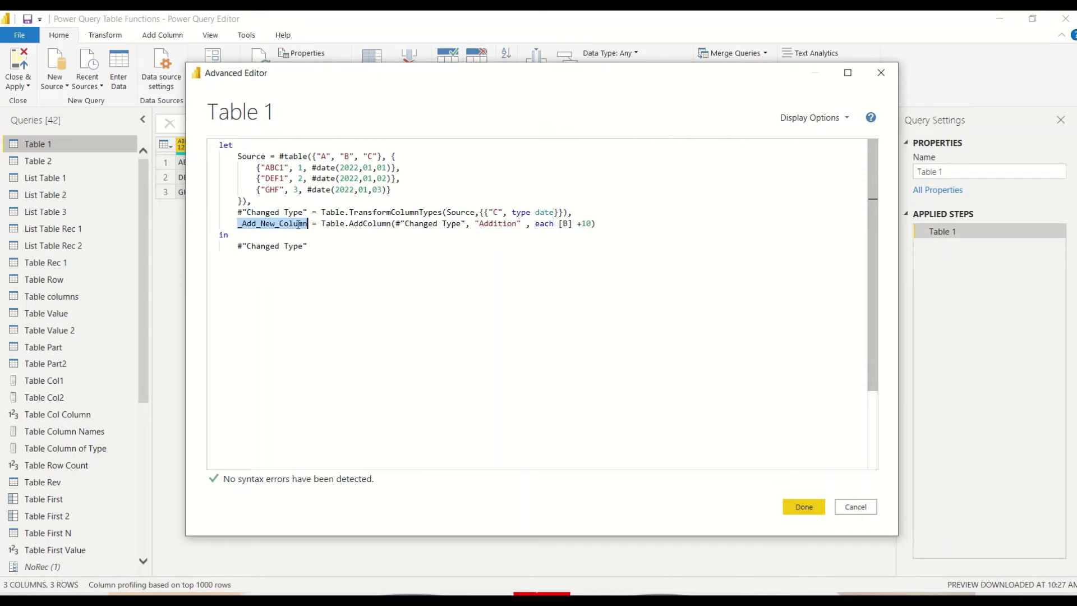
pyautogui.moveTo(307, 247); pyautogui.dragTo(239, 248)
pyautogui.hotkey('ctrl', 'v')
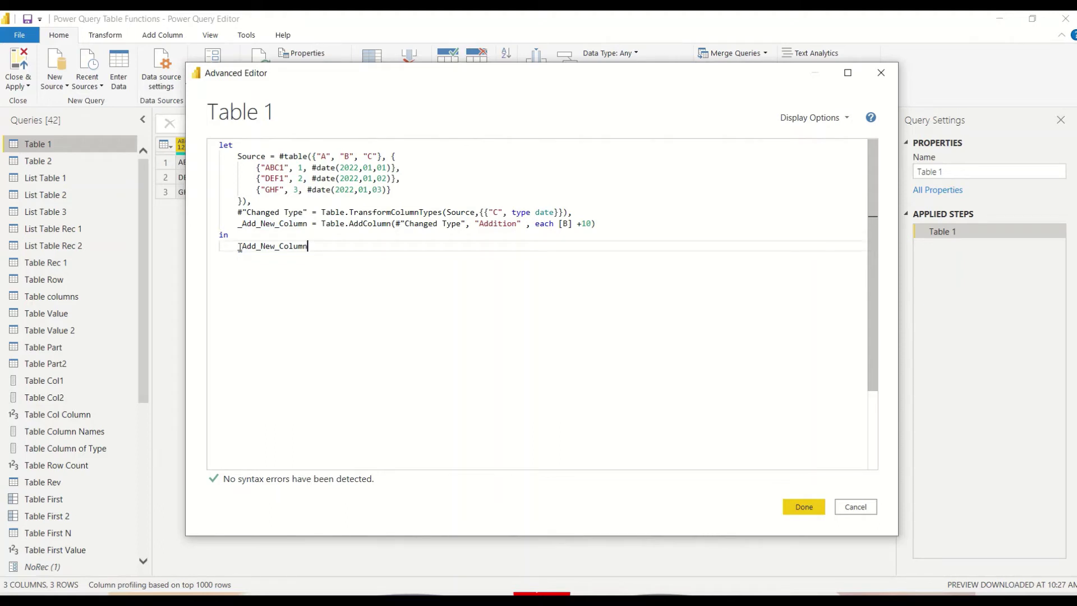
pyautogui.moveTo(242, 246)
pyautogui.click(803, 507)
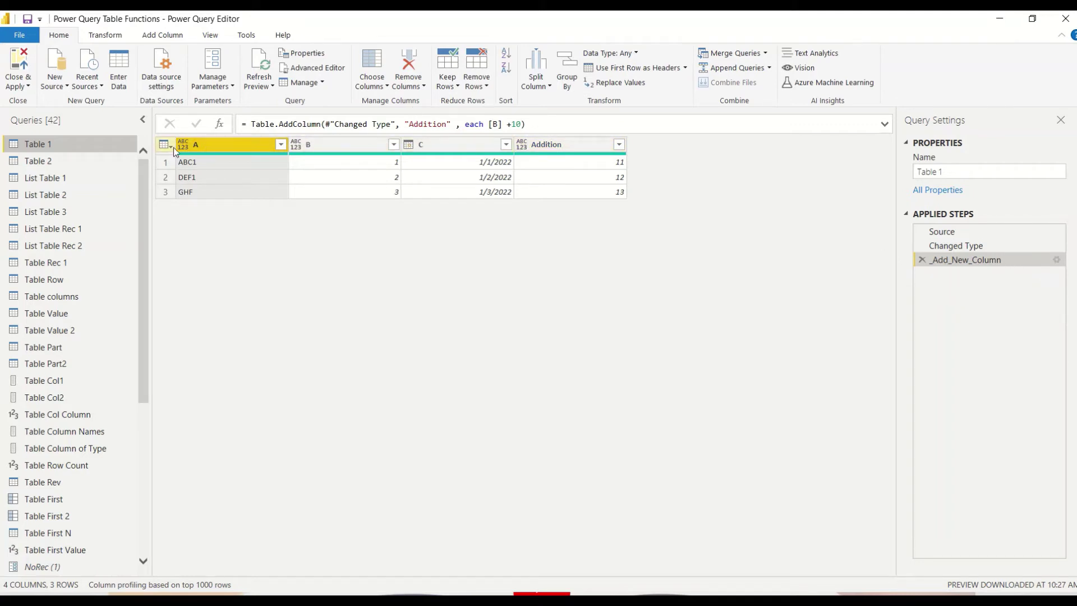
# Step: Add Number.Type as the column type argument of the Table.AddColumn formula for the Addition column
pyautogui.click(521, 124)
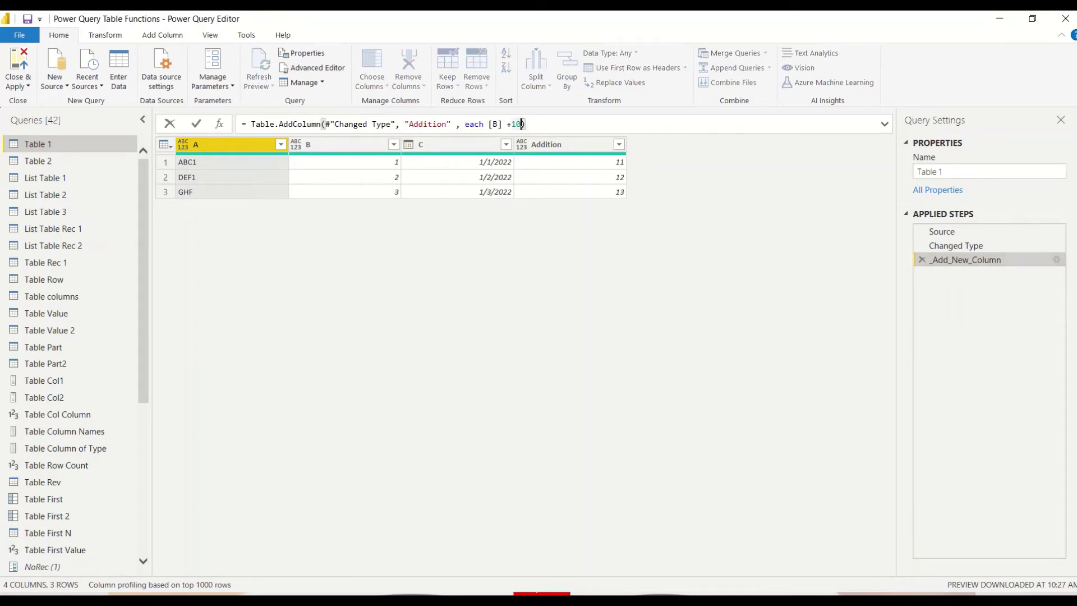
pyautogui.write(',')
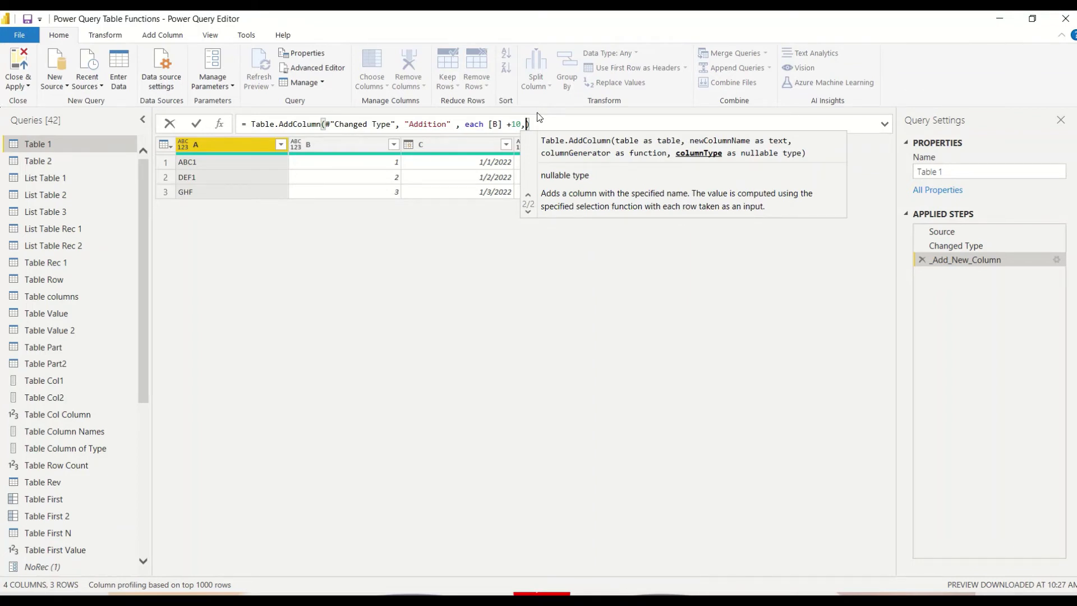
pyautogui.write('Number.')
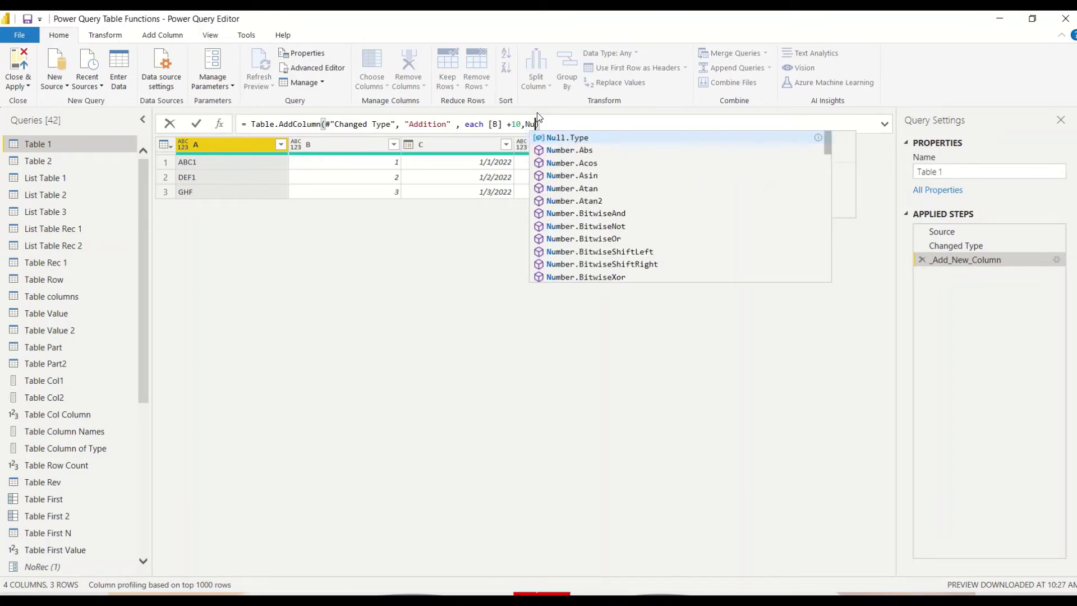
pyautogui.write('T')
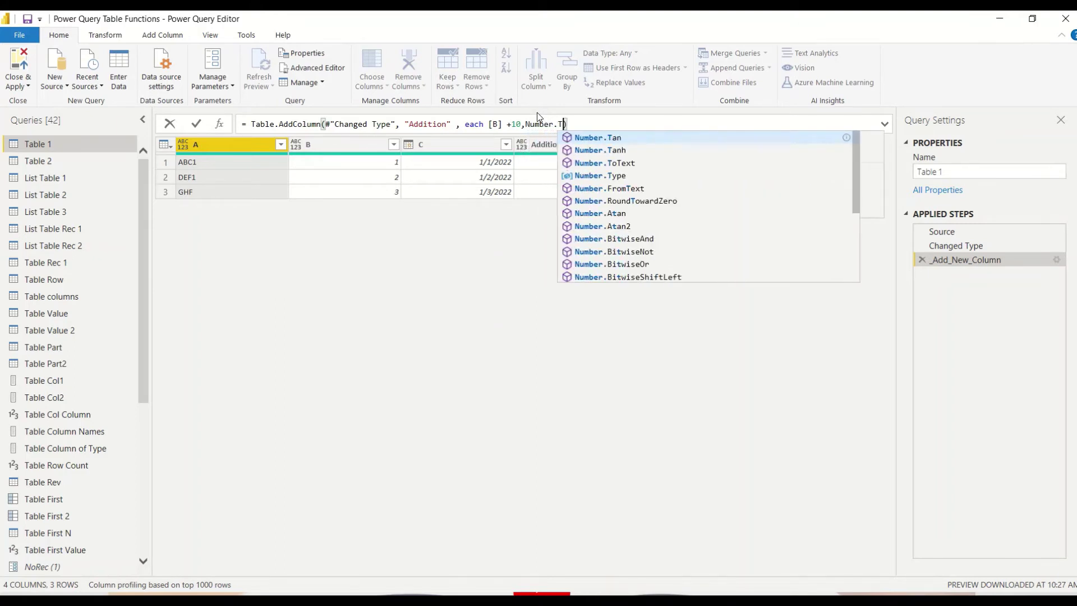
pyautogui.press('Down')
pyautogui.press('Down')
pyautogui.press('Down')
pyautogui.press('Tab')
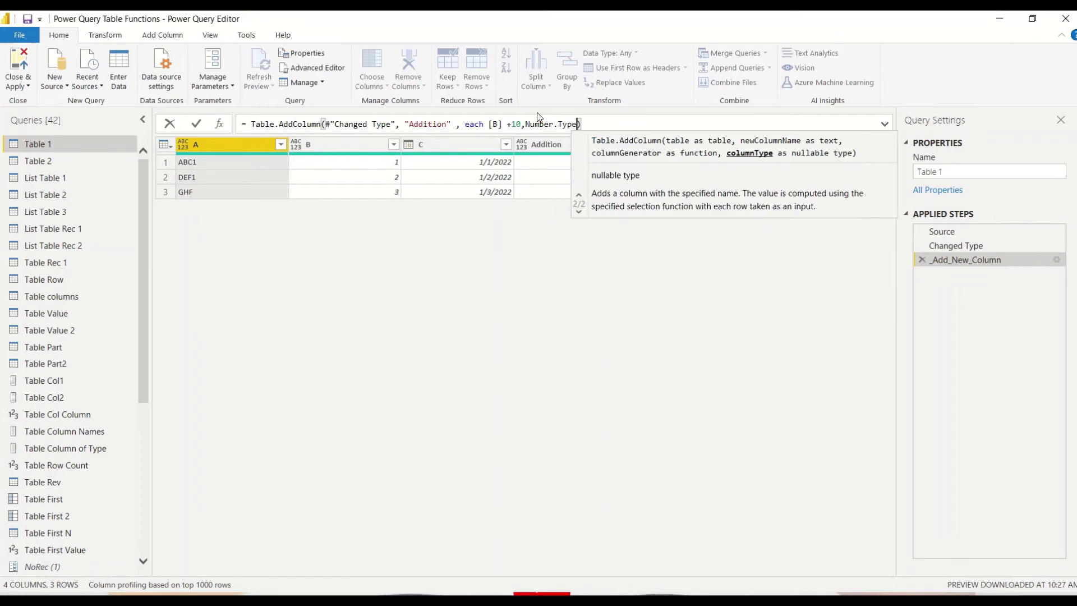
pyautogui.press('Return')
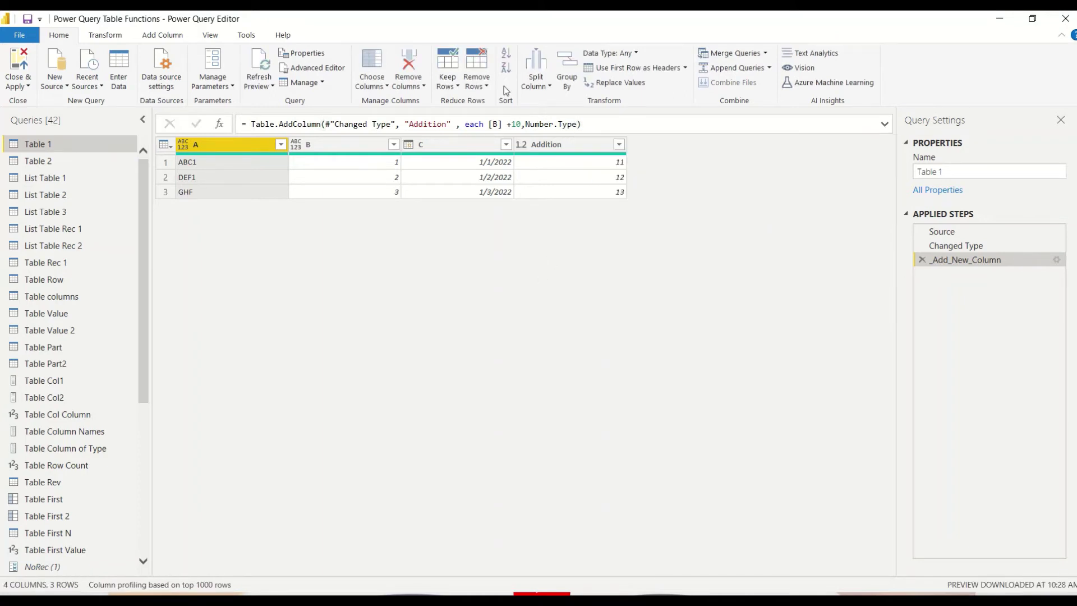
# Step: Replace the Addition column's type argument with Int64.Type in the Table.AddColumn formula
pyautogui.doubleClick(568, 126)
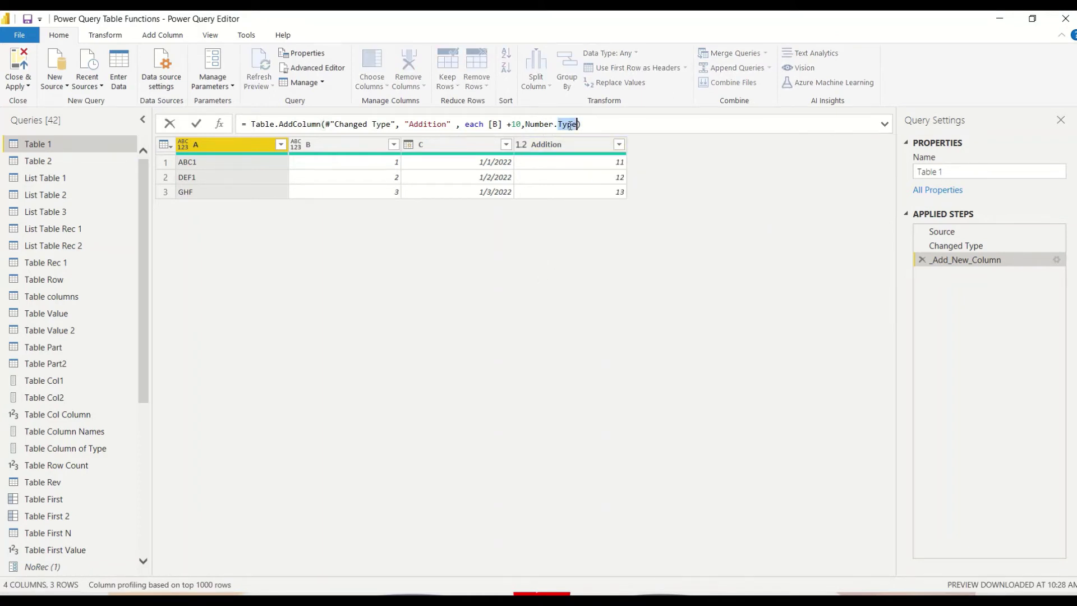
pyautogui.press('BackSpace')
pyautogui.press('BackSpace')
pyautogui.press('BackSpace')
pyautogui.press('BackSpace')
pyautogui.press('BackSpace')
pyautogui.press('BackSpace')
pyautogui.press('BackSpace')
pyautogui.press('BackSpace')
pyautogui.write('Int')
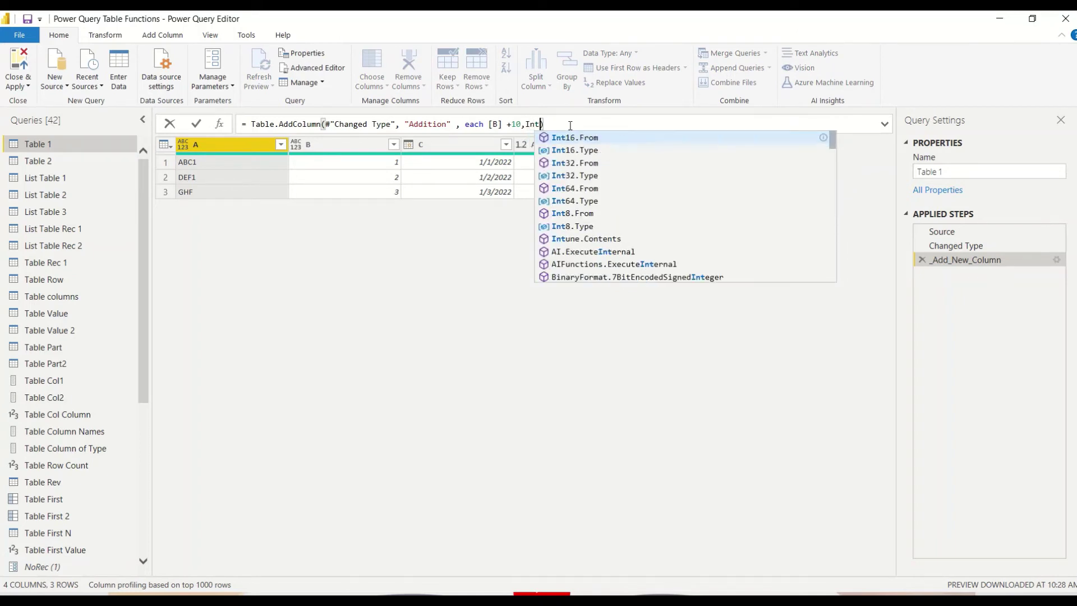
pyautogui.press('Down')
pyautogui.press('Down')
pyautogui.press('Down')
pyautogui.press('Down')
pyautogui.press('Down')
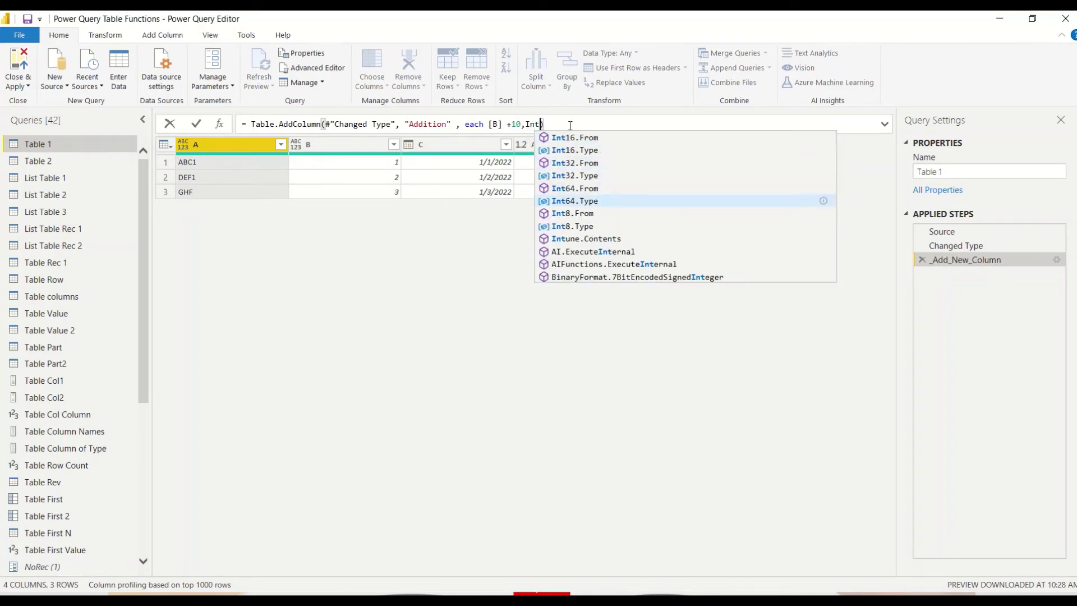
pyautogui.press('Tab')
pyautogui.press('Return')
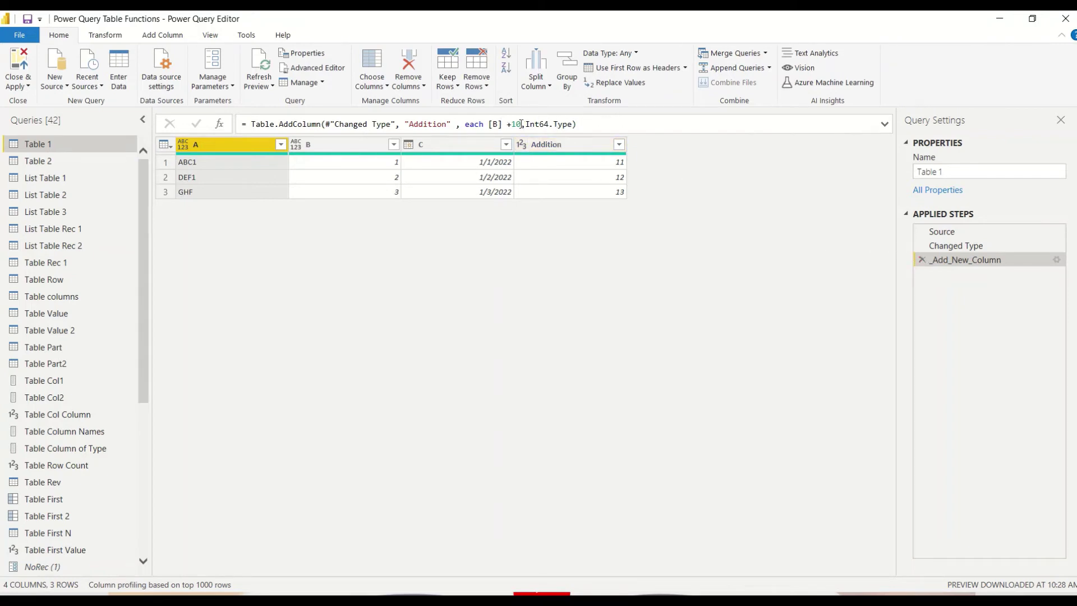
# Step: Remove the column type from the formula and replace the Addition column's expression with [A] & " Test"
pyautogui.moveTo(526, 124); pyautogui.dragTo(572, 121)
pyautogui.press('BackSpace')
pyautogui.press('BackSpace')
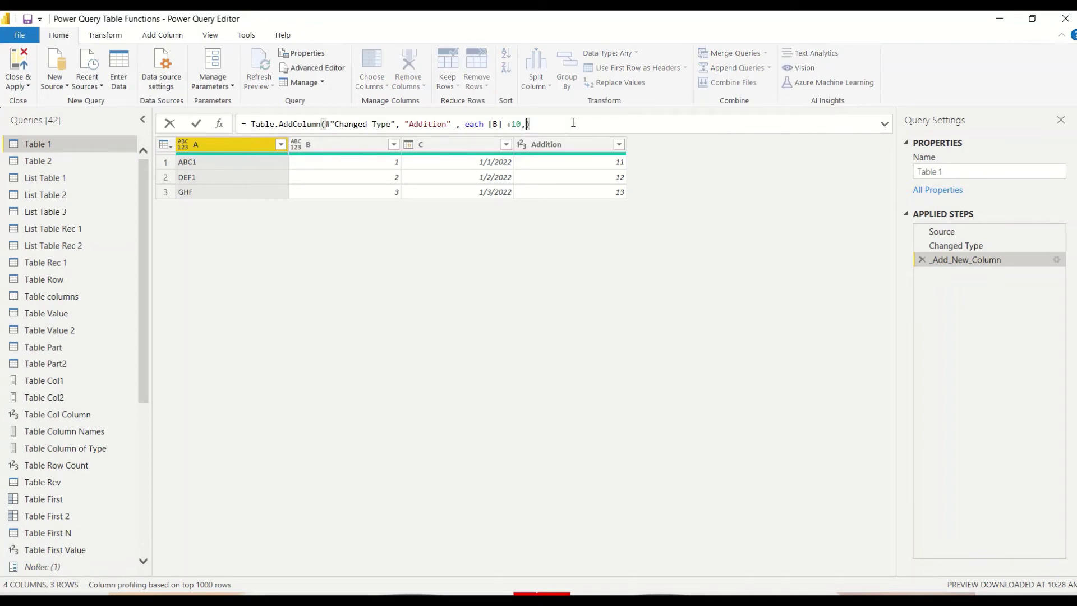
pyautogui.press('BackSpace')
pyautogui.press('BackSpace')
pyautogui.press('BackSpace')
pyautogui.press('BackSpace')
pyautogui.press('BackSpace')
pyautogui.press('BackSpace')
pyautogui.press('BackSpace')
pyautogui.write('[A] & " Test')
pyautogui.press('Return')
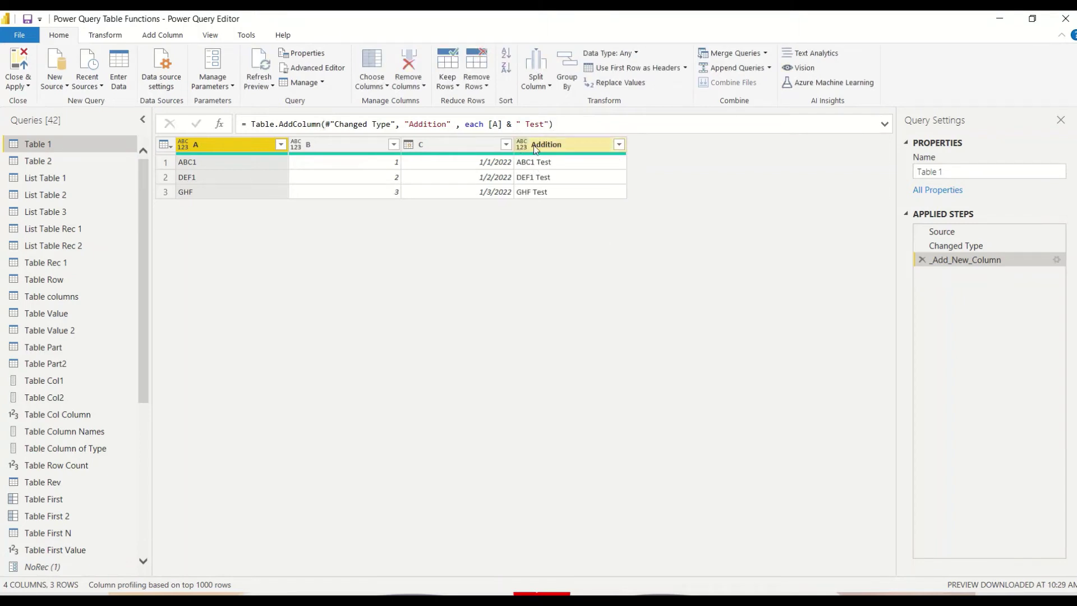
# Step: Add Text.Type as the column type argument of the Table.AddColumn formula for the Addition column
pyautogui.click(551, 124)
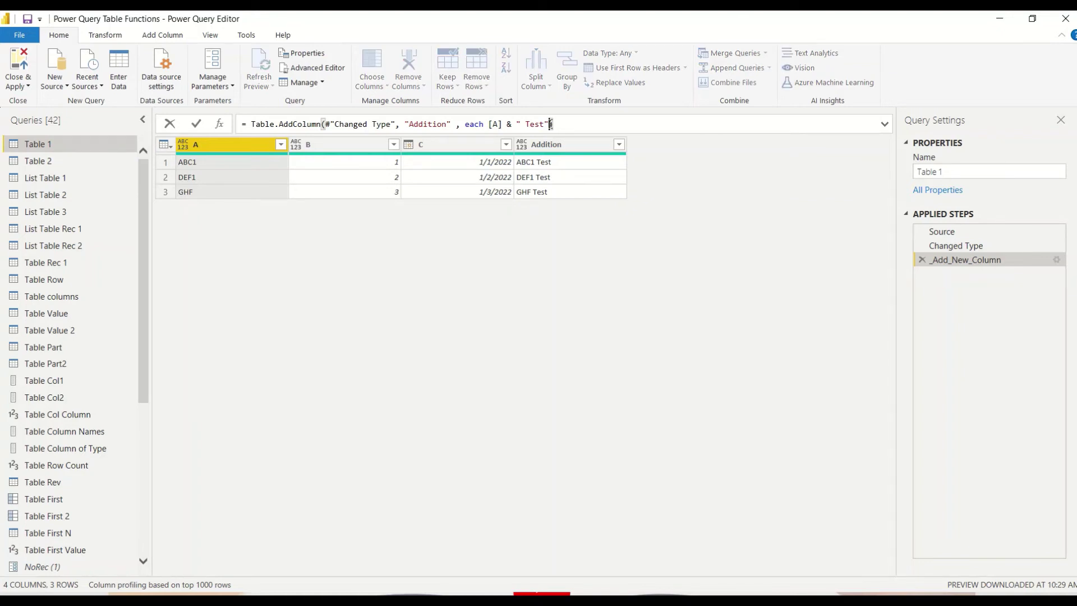
pyautogui.write('T')
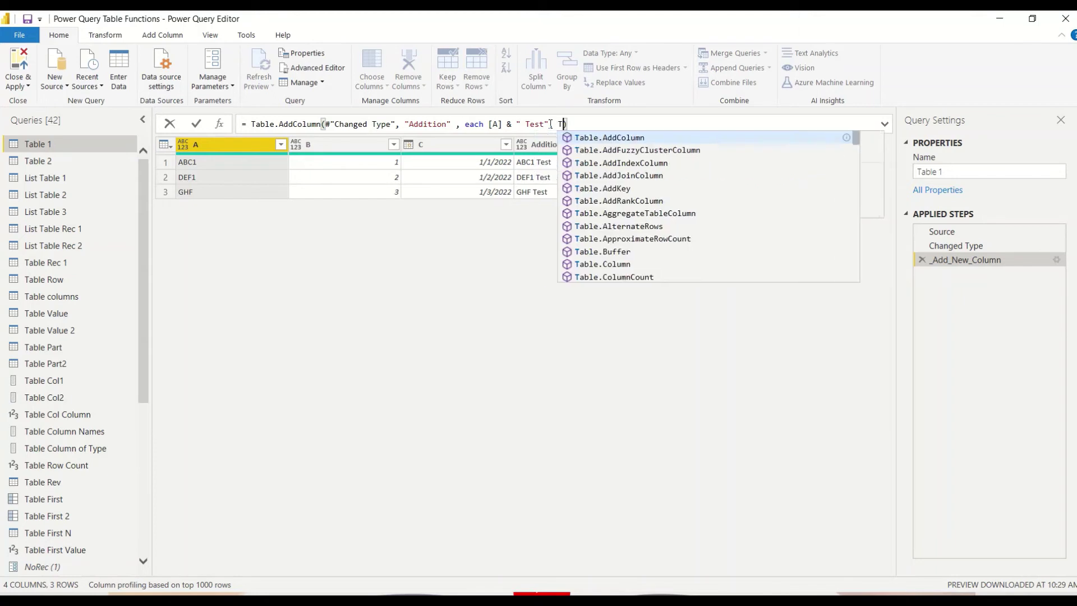
pyautogui.write('ext.Ty')
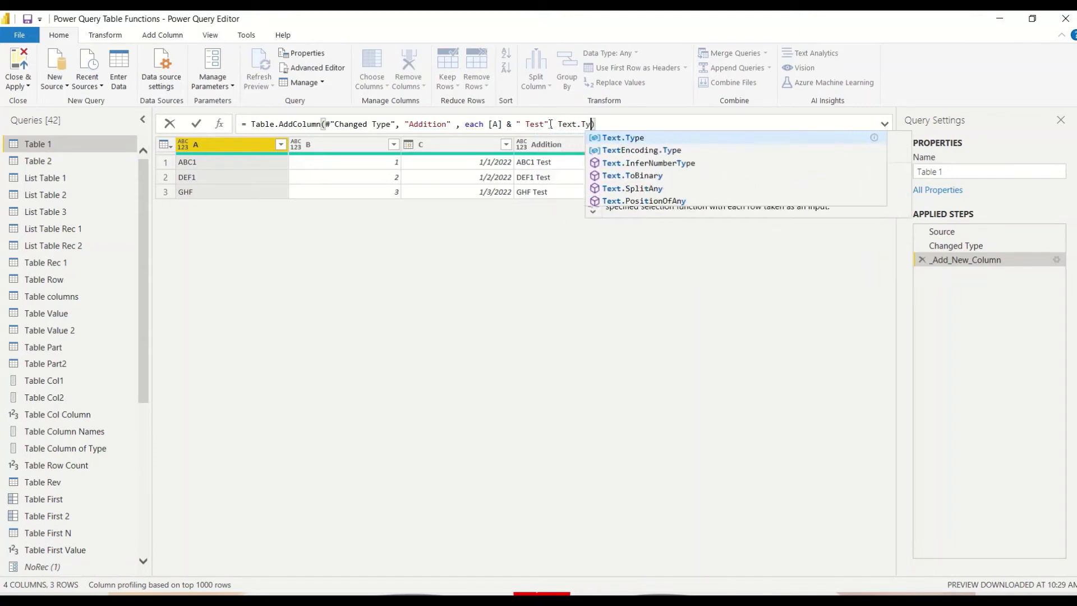
pyautogui.press('Tab')
pyautogui.press('Return')
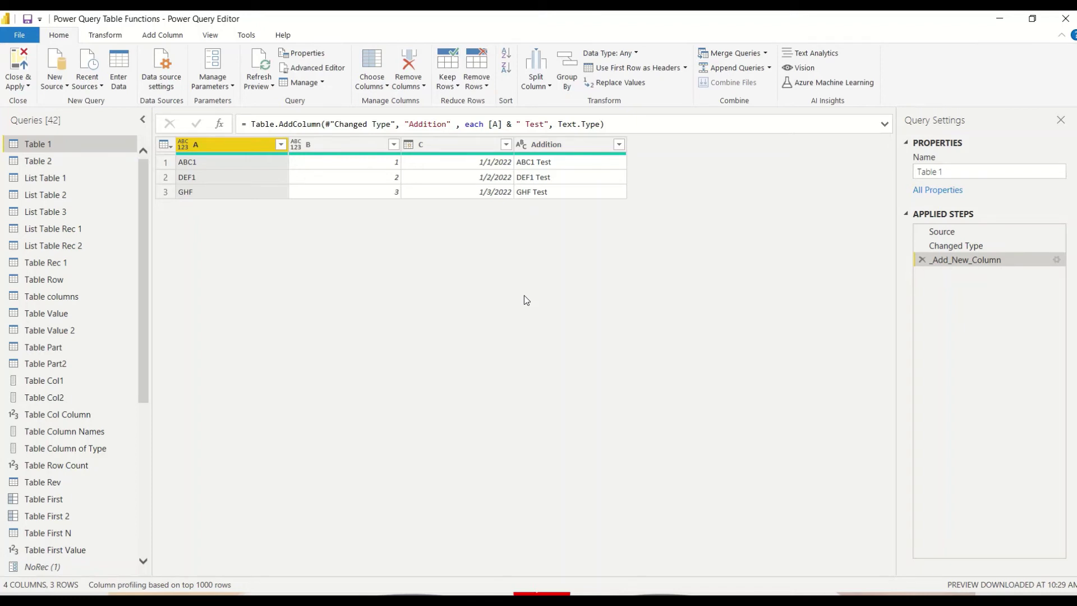
# Step: Add a custom column named Test 2 to Table 1 with the formula [B]+20
pyautogui.click(157, 37)
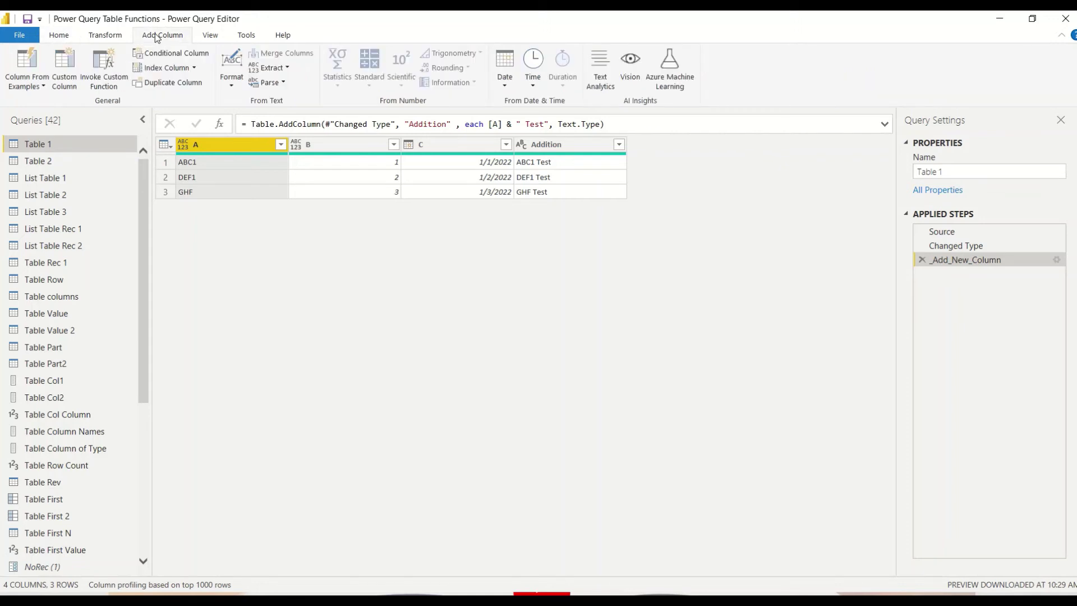
pyautogui.click(69, 66)
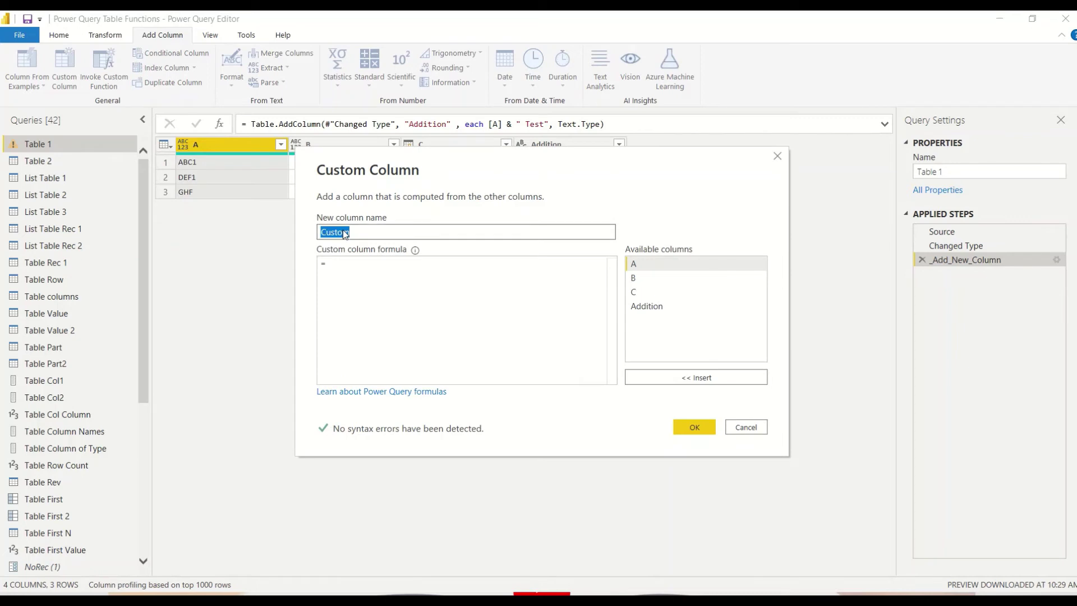
pyautogui.write('Test 2')
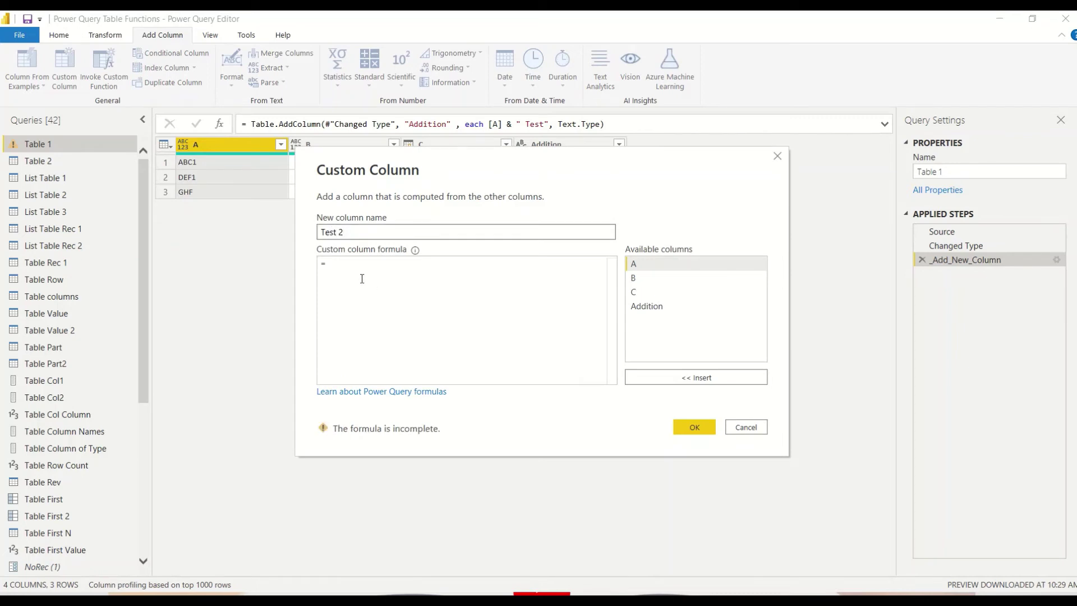
pyautogui.click(355, 267)
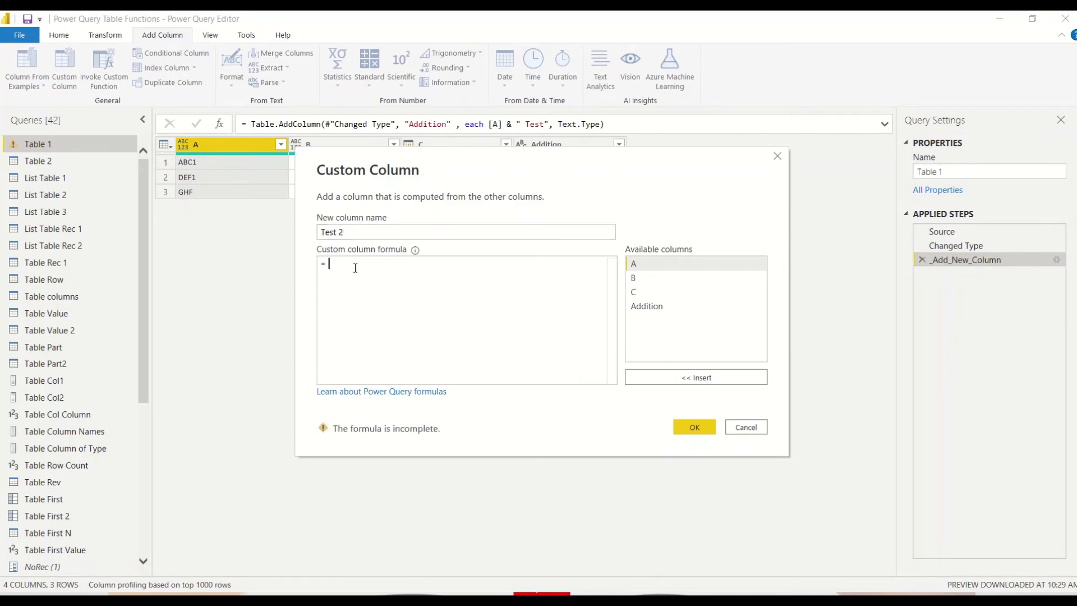
pyautogui.write('[')
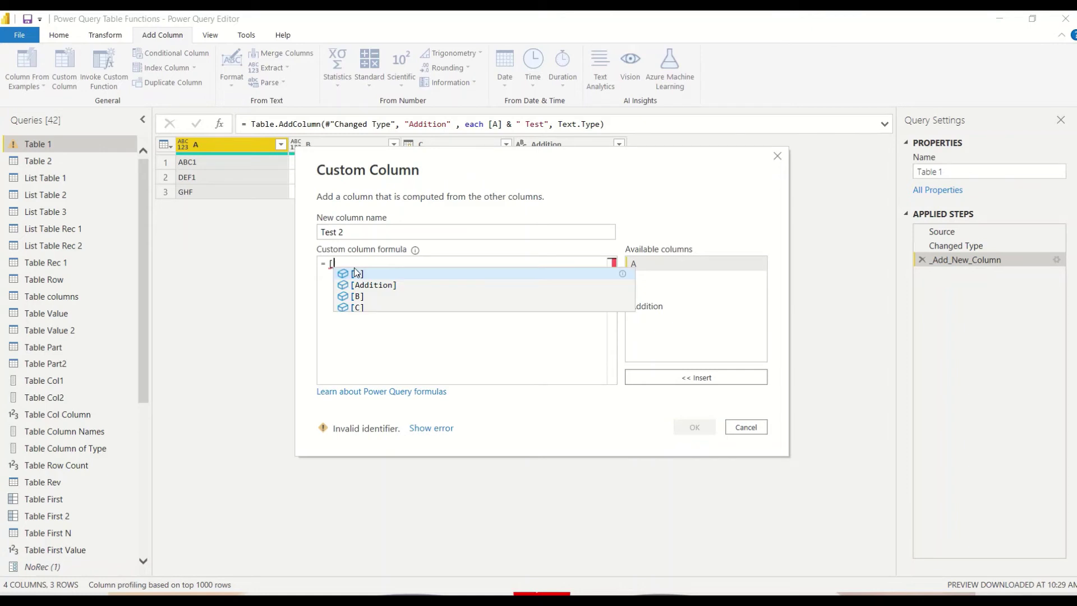
pyautogui.press('Down')
pyautogui.press('Down')
pyautogui.press('Return')
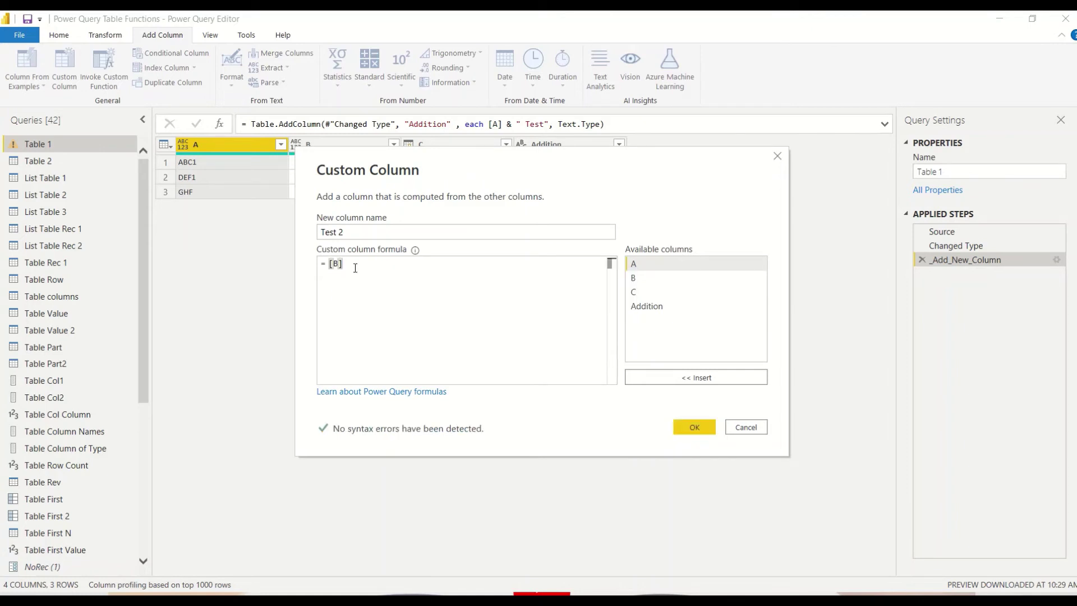
pyautogui.write('+20')
pyautogui.click(702, 426)
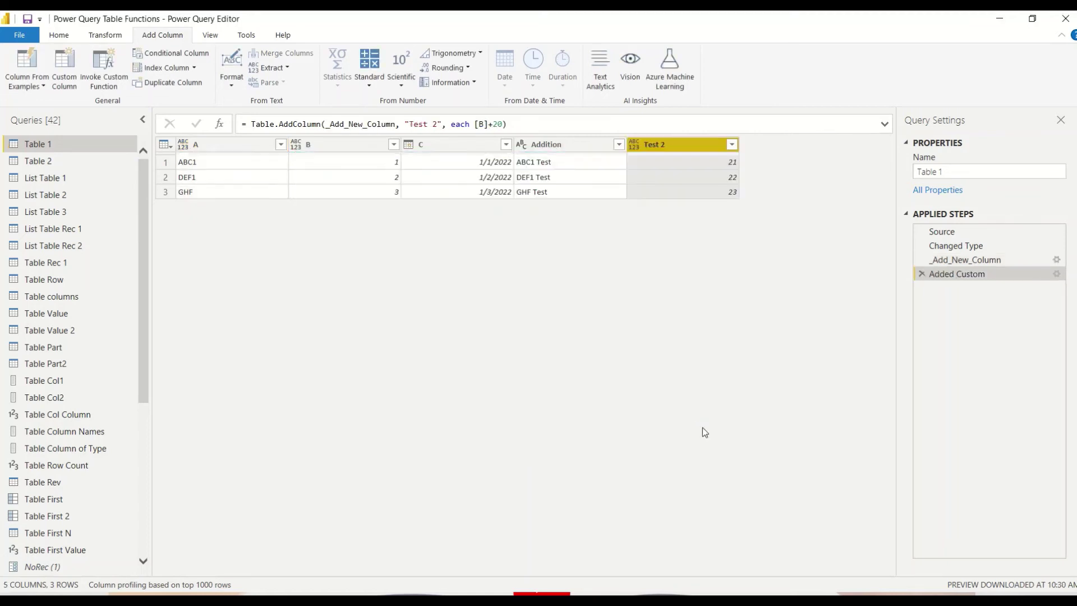
# Step: Open Table 1's full code and examine the step references and column names in both Table.AddColumn lines
pyautogui.doubleClick(306, 124)
pyautogui.click(342, 122)
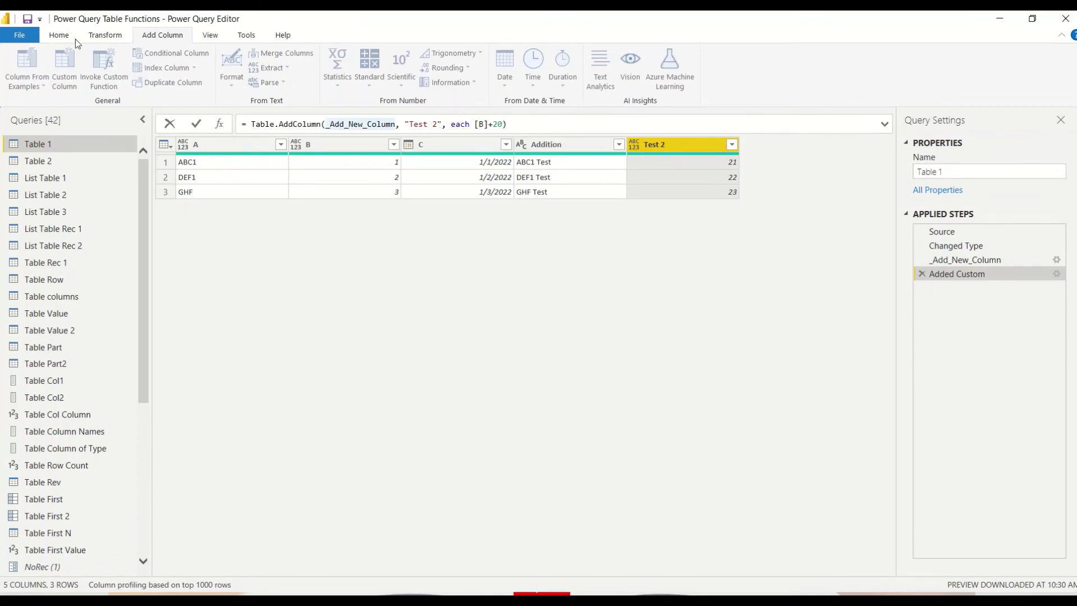
pyautogui.click(101, 35)
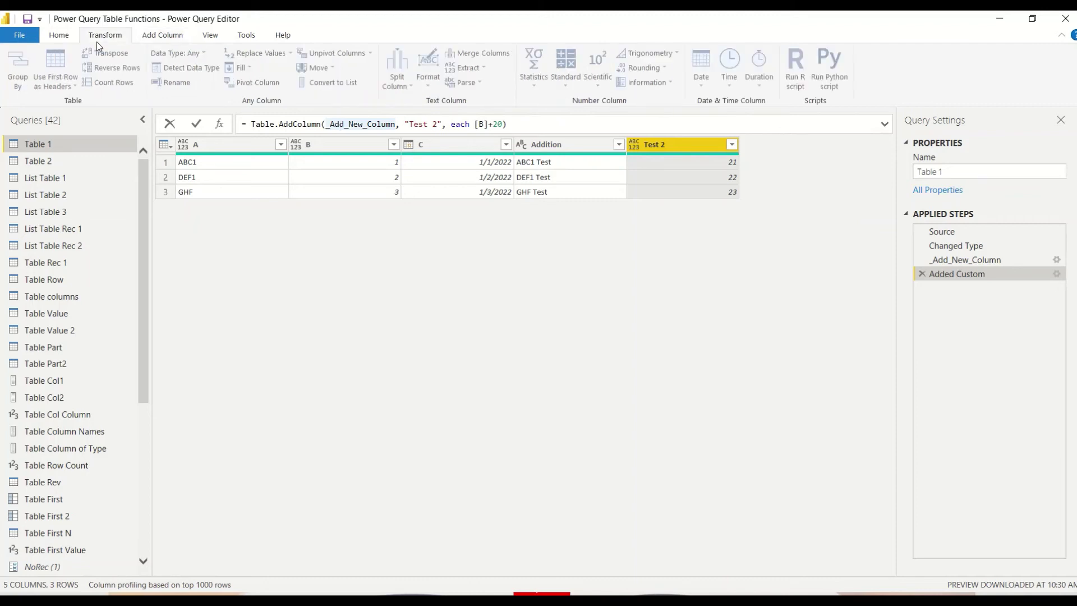
pyautogui.click(66, 35)
pyautogui.click(330, 68)
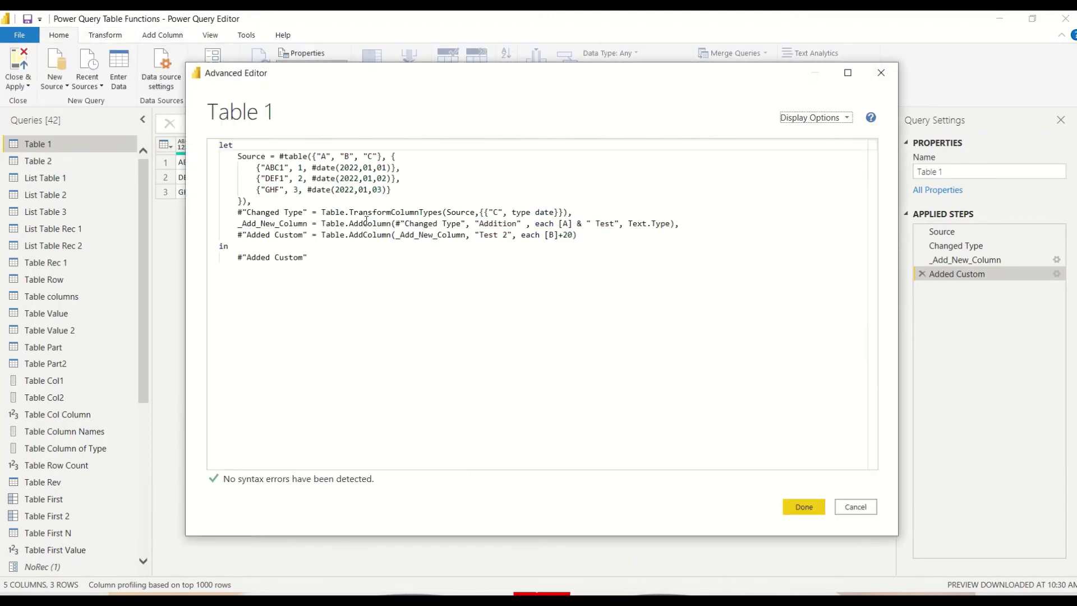
pyautogui.doubleClick(258, 223)
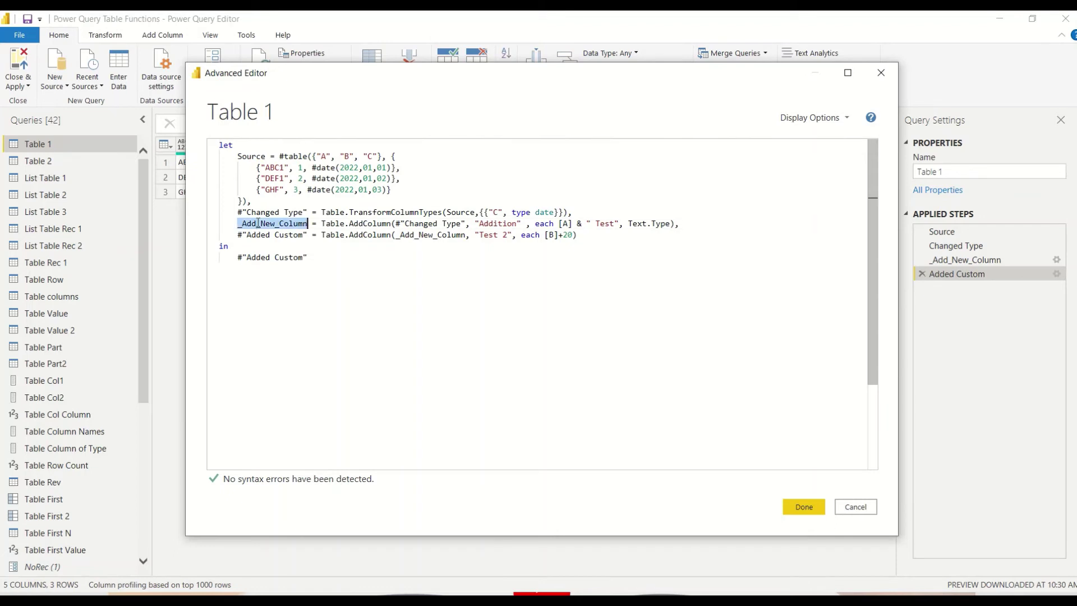
pyautogui.doubleClick(418, 235)
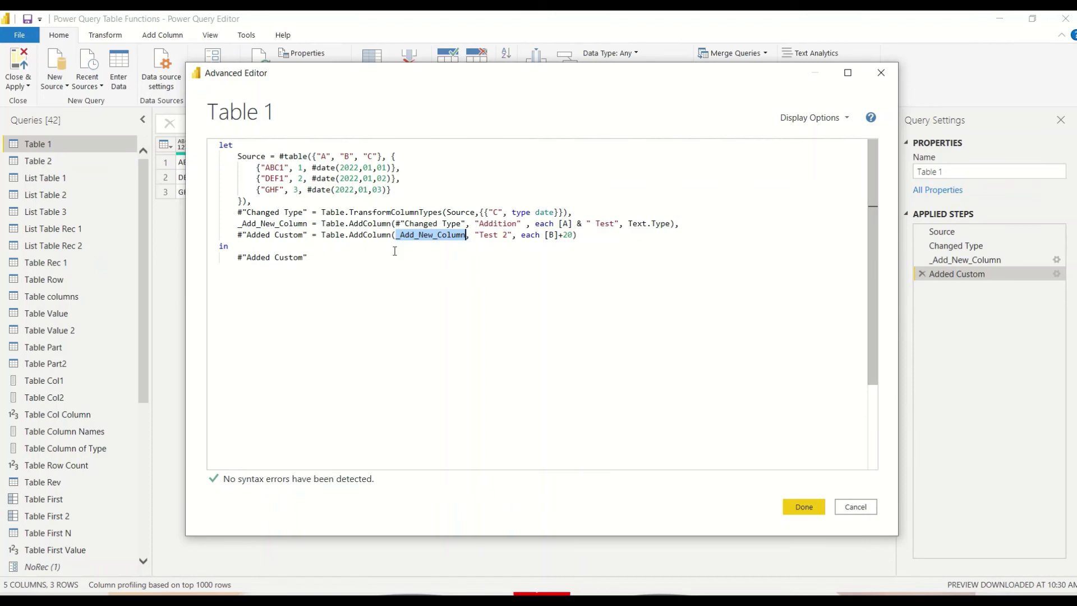
pyautogui.doubleClick(382, 224)
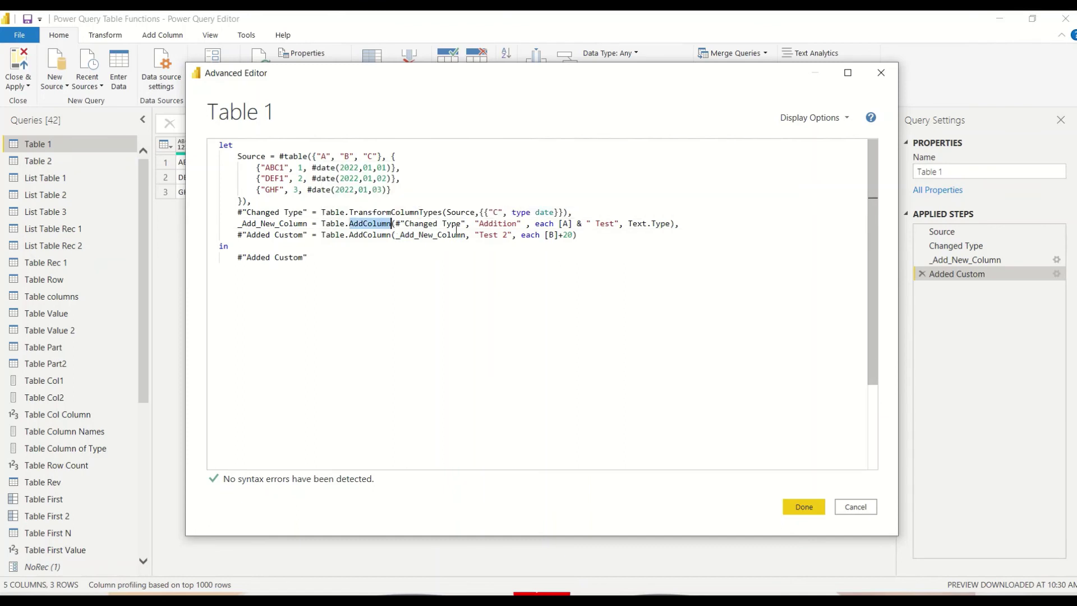
pyautogui.doubleClick(497, 223)
pyautogui.click(493, 236)
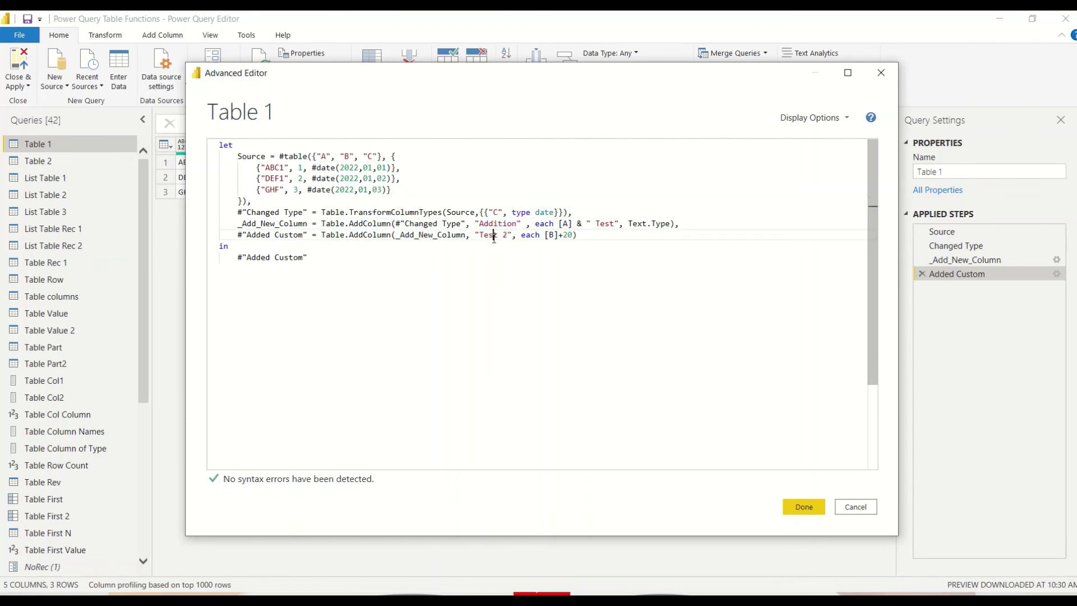
# Step: Add Int64.Type as the column type argument of the Test 2 formula in Table 1's code and apply the code
pyautogui.click(577, 235)
pyautogui.write(', ')
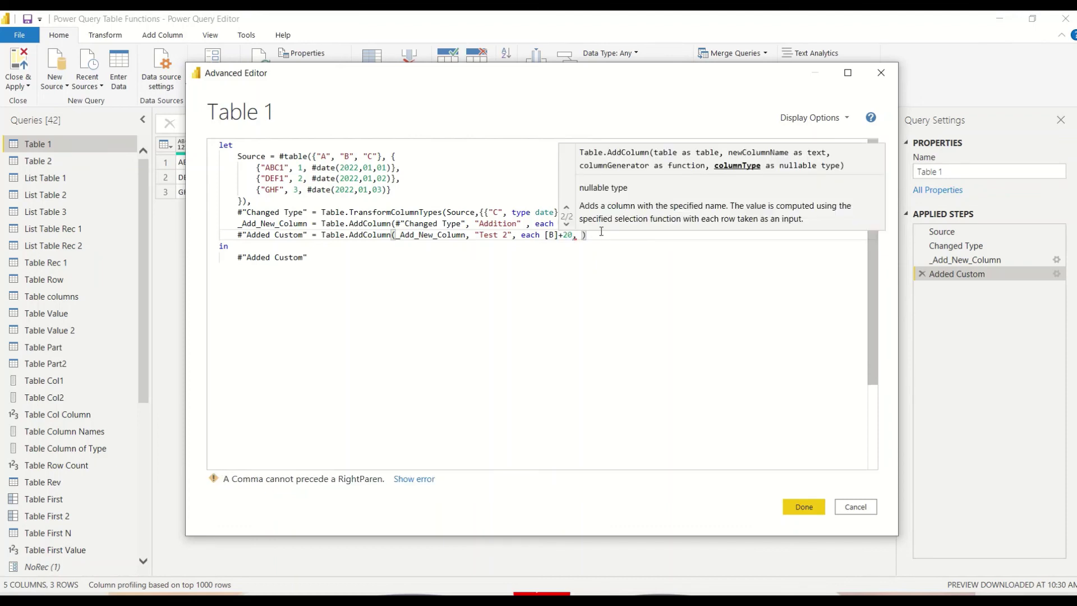
pyautogui.write('Int')
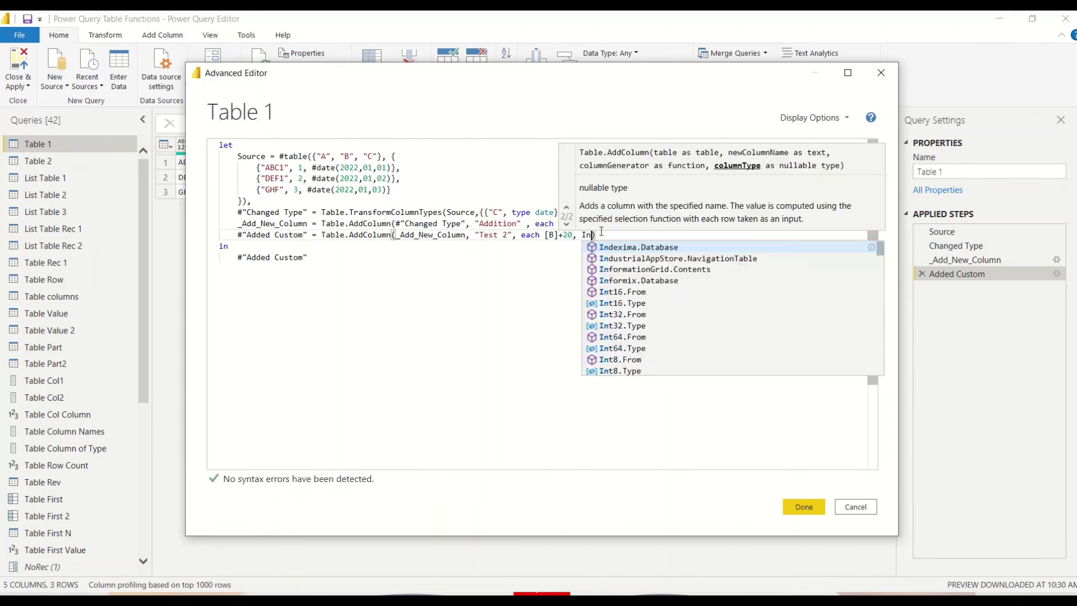
pyautogui.press('Down')
pyautogui.press('Down')
pyautogui.press('Down')
pyautogui.press('Down')
pyautogui.press('Down')
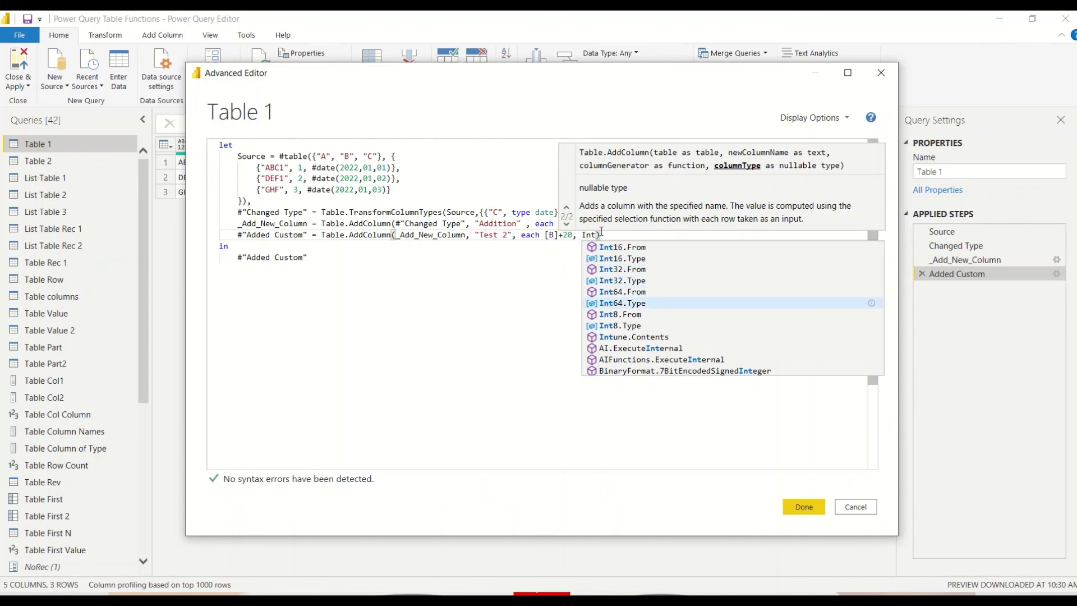
pyautogui.press('Tab')
pyautogui.click(470, 260)
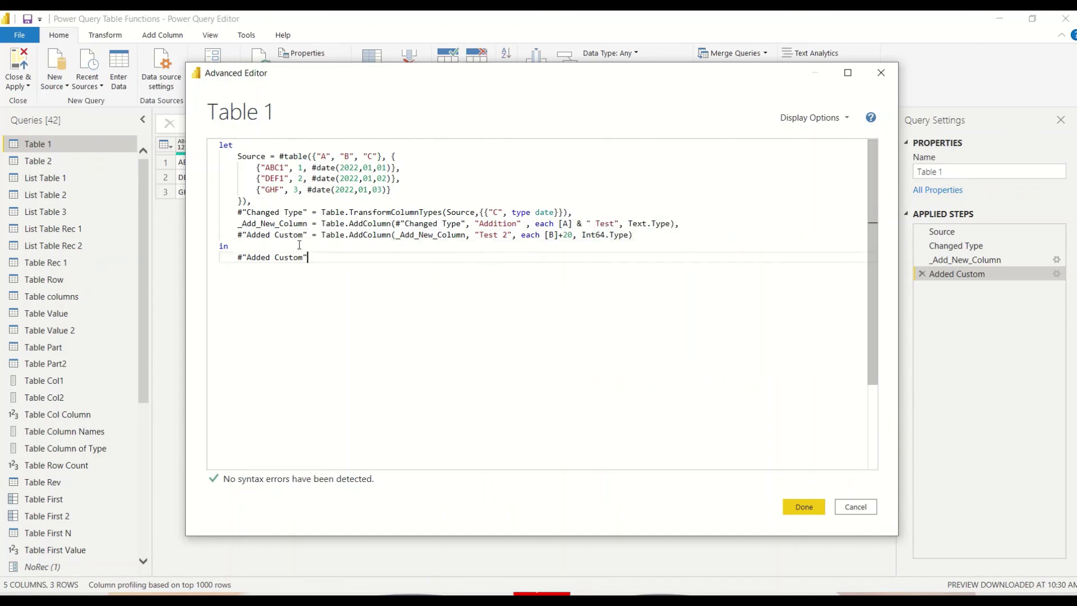
pyautogui.doubleClick(272, 223)
pyautogui.doubleClick(423, 235)
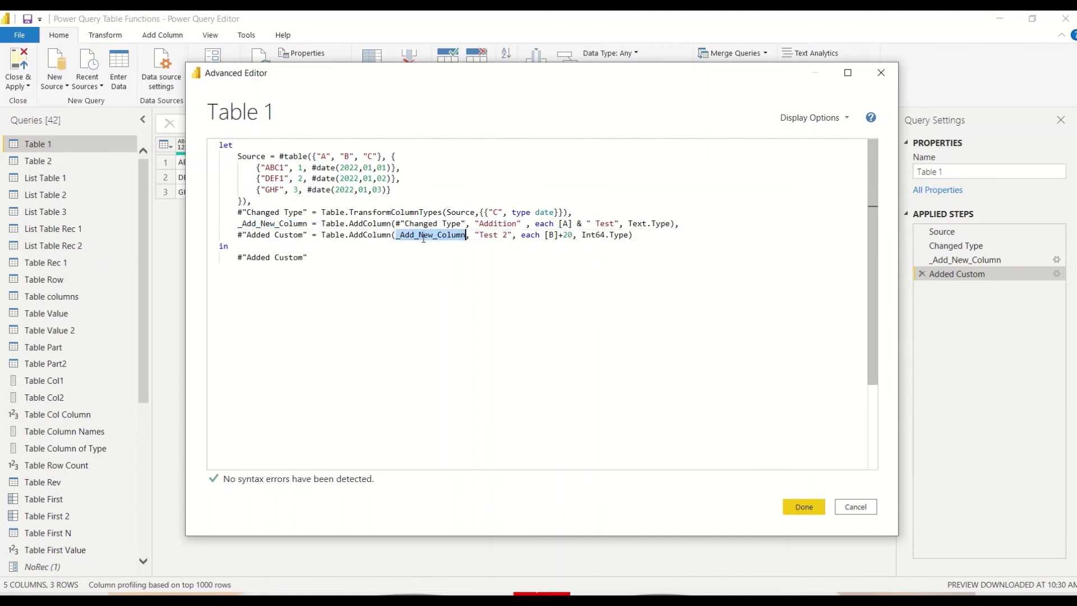
pyautogui.moveTo(306, 235); pyautogui.dragTo(310, 259)
pyautogui.click(234, 258)
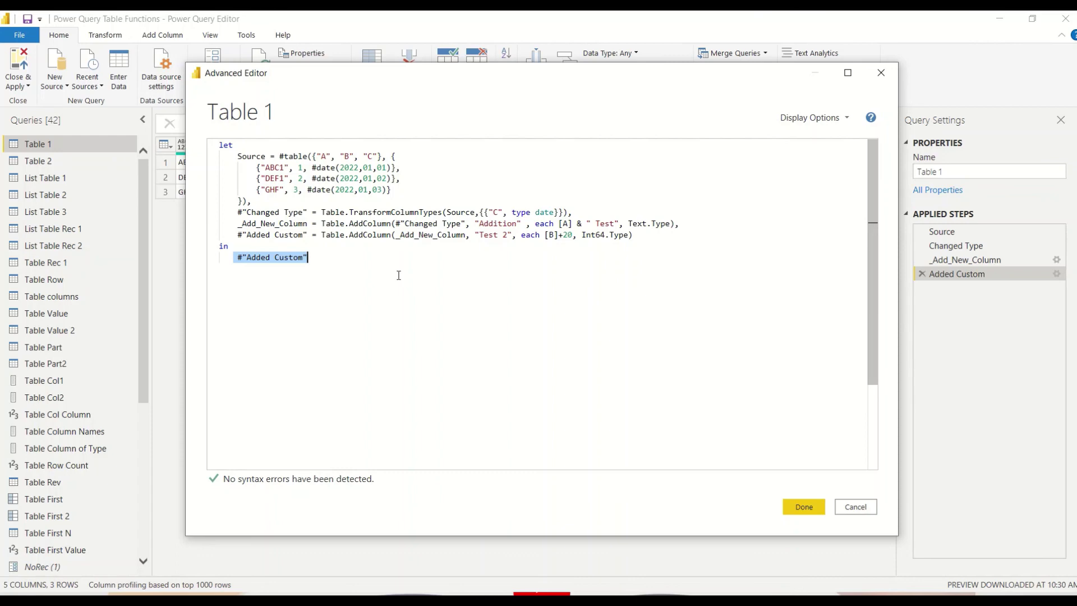
pyautogui.click(816, 509)
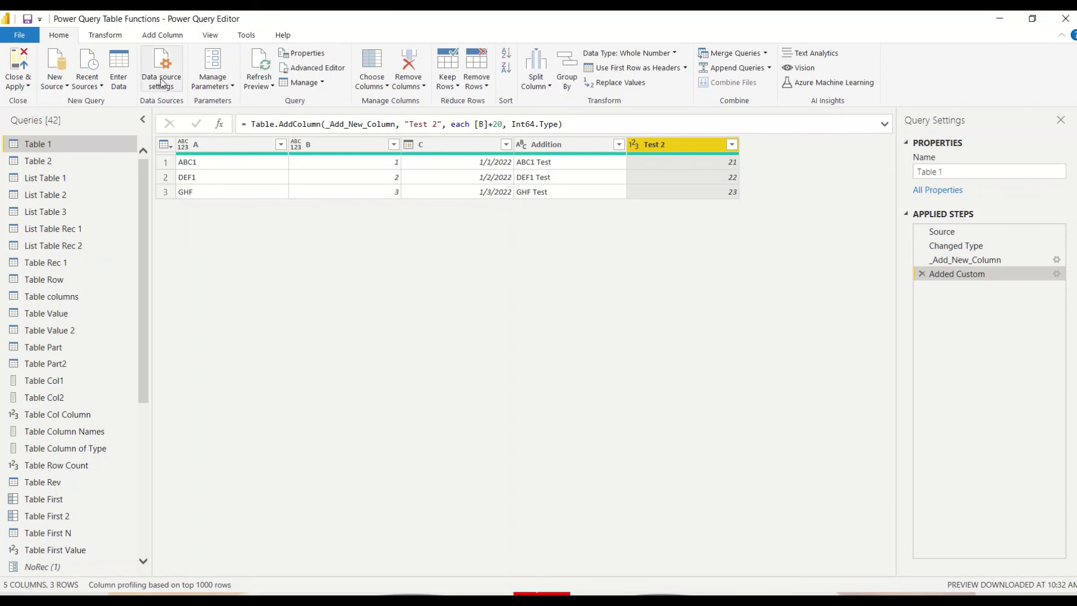
# Step: Bring up the commands for adding columns to Table 1
pyautogui.click(162, 35)
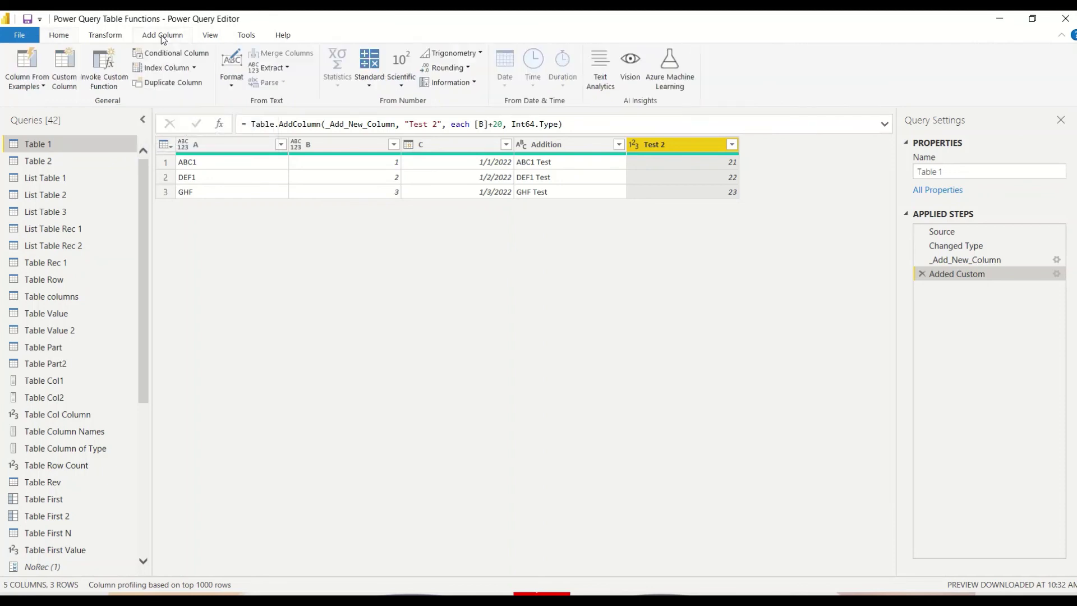